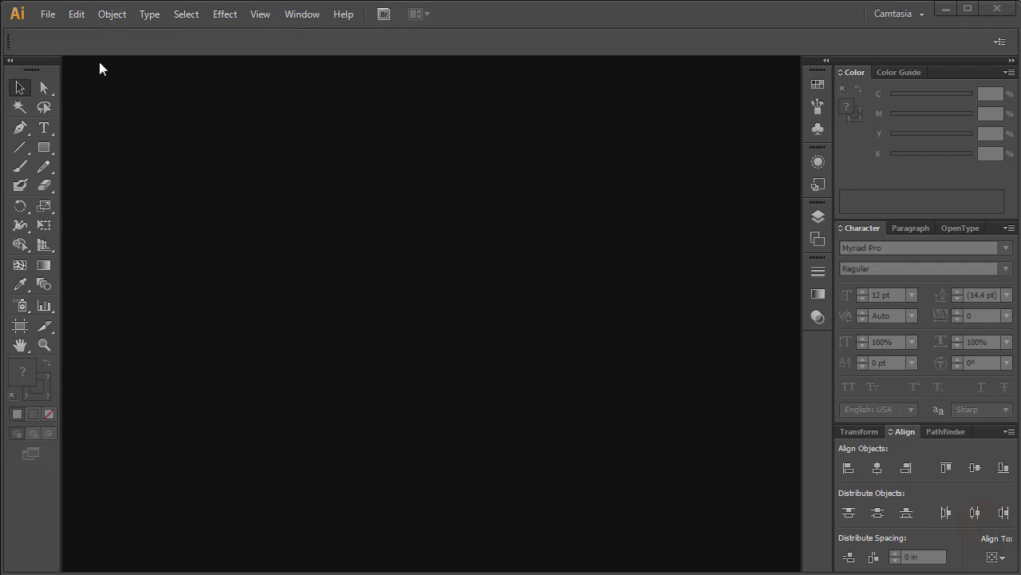
# Create a new document (Untitled-3) 11 in wide by 5 in high.
pyautogui.click(48, 15)
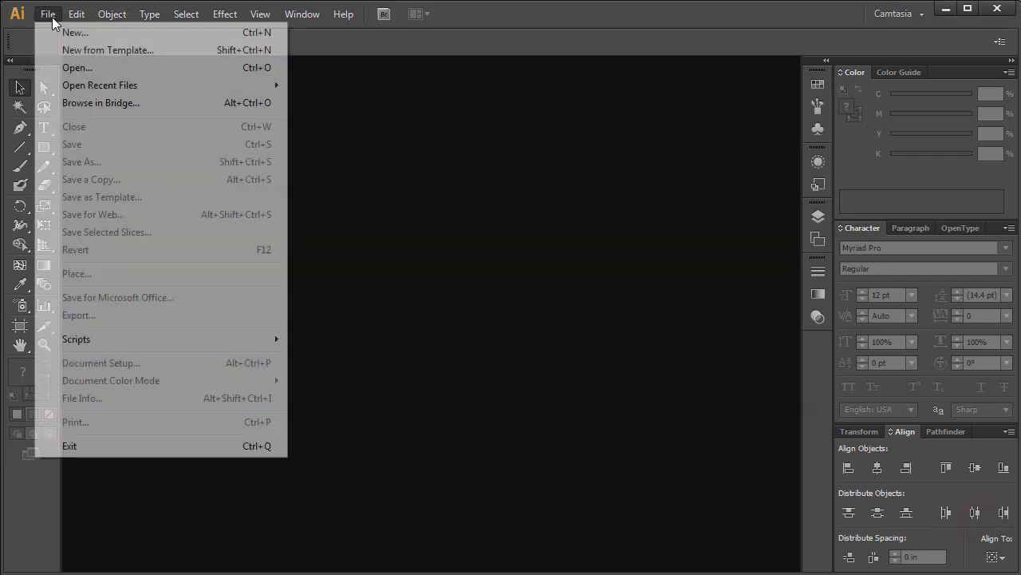
pyautogui.click(58, 36)
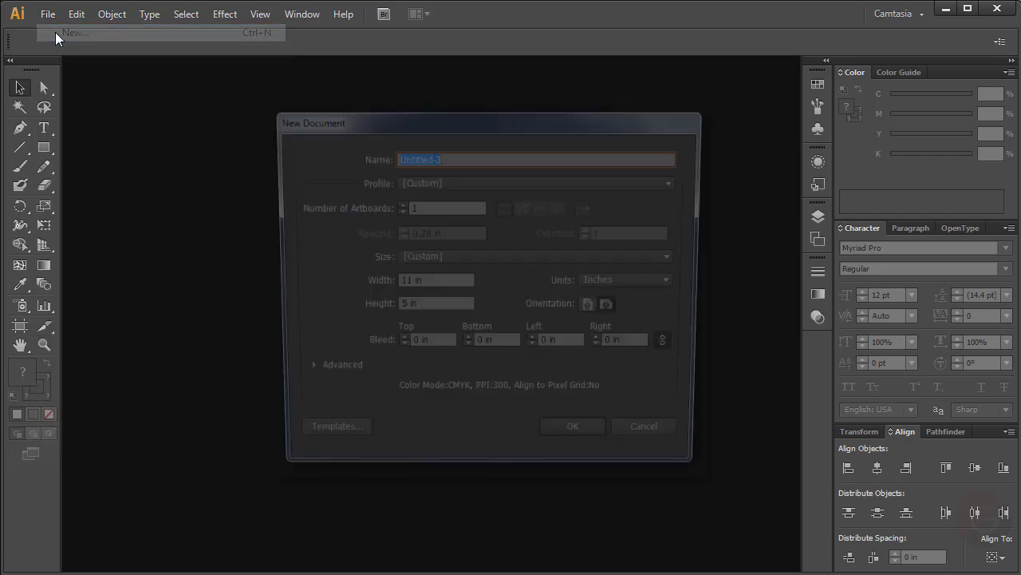
pyautogui.click(420, 282)
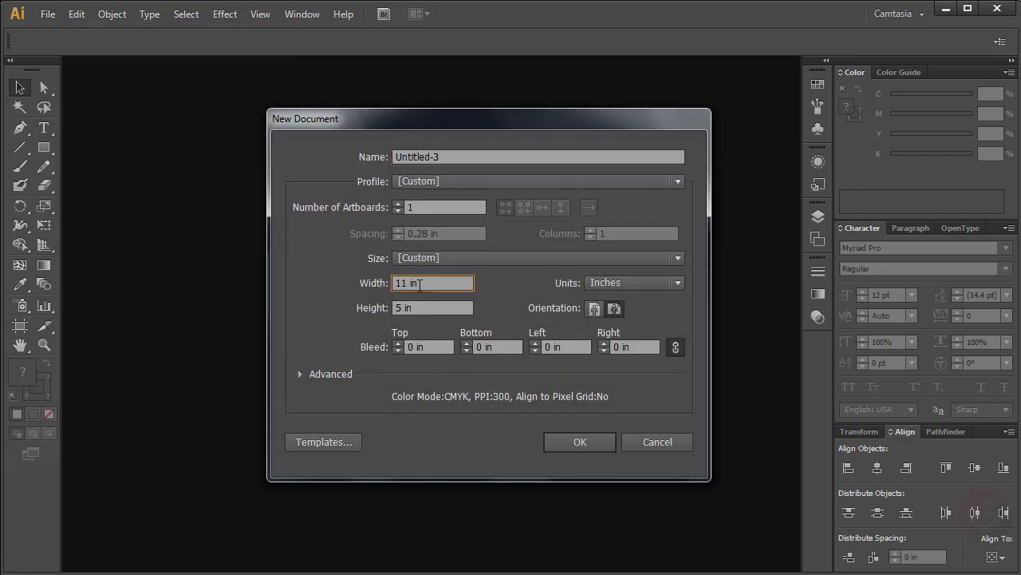
pyautogui.moveTo(420, 285); pyautogui.dragTo(394, 288)
pyautogui.moveTo(442, 309); pyautogui.dragTo(358, 311)
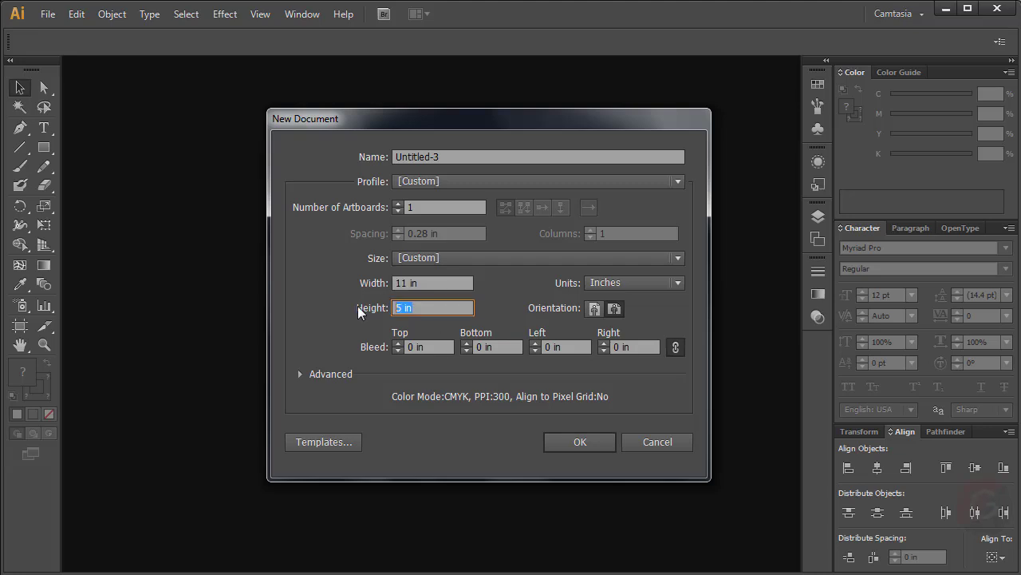
pyautogui.click(562, 449)
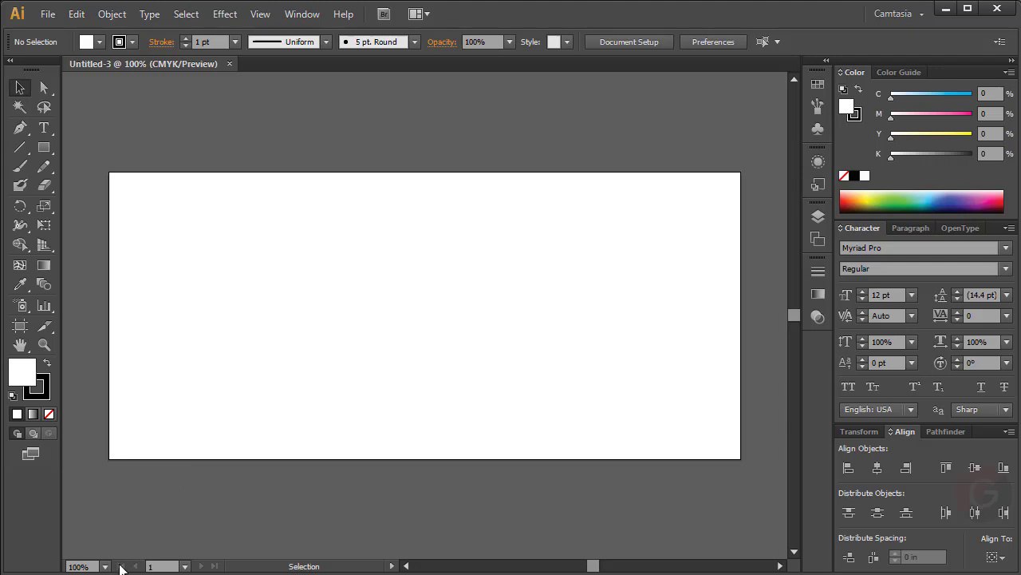
# Fit the artboard on screen and add a 10 in × 4 in rectangle by exact size.
pyautogui.click(105, 567)
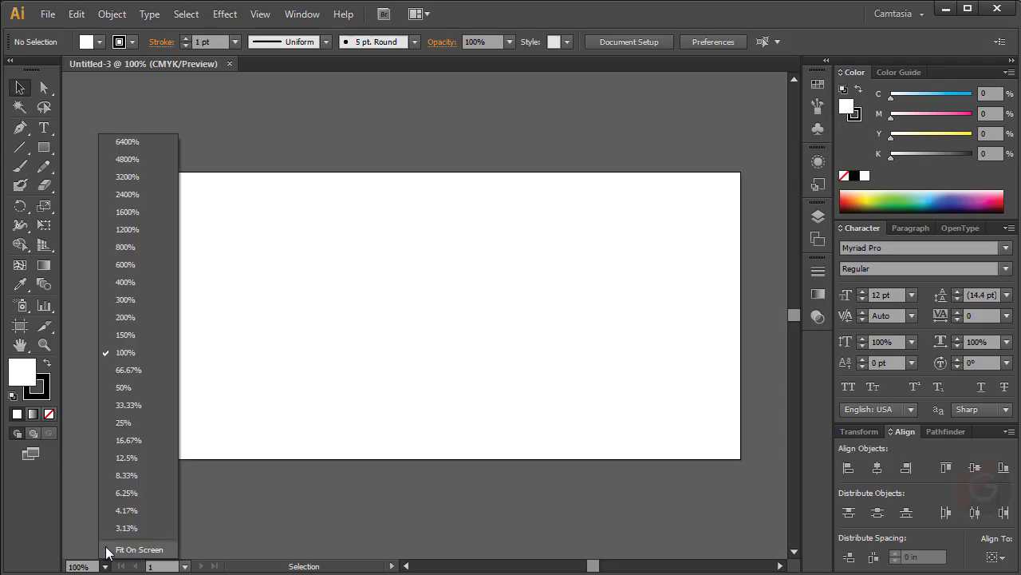
pyautogui.click(107, 551)
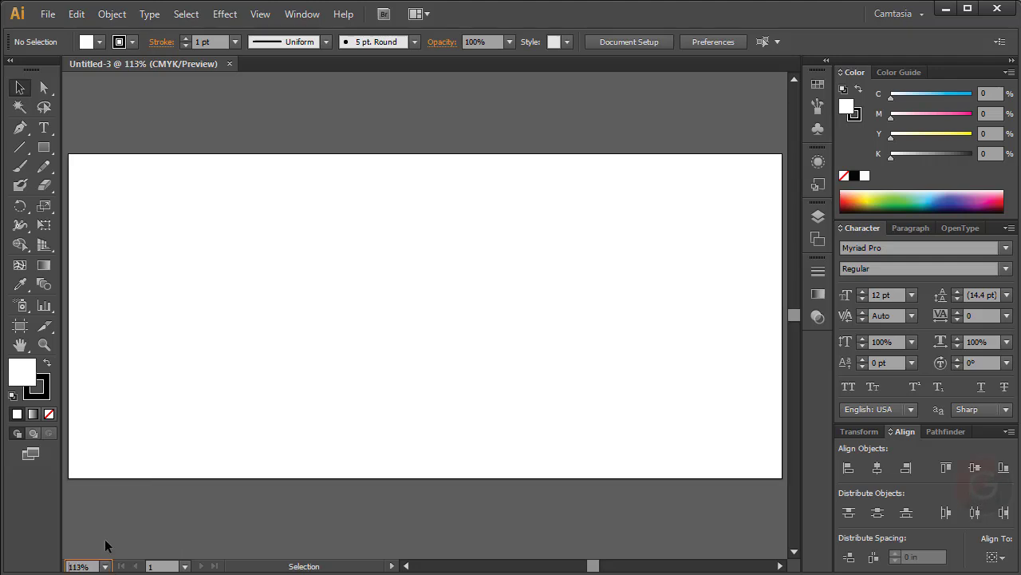
pyautogui.click(45, 151)
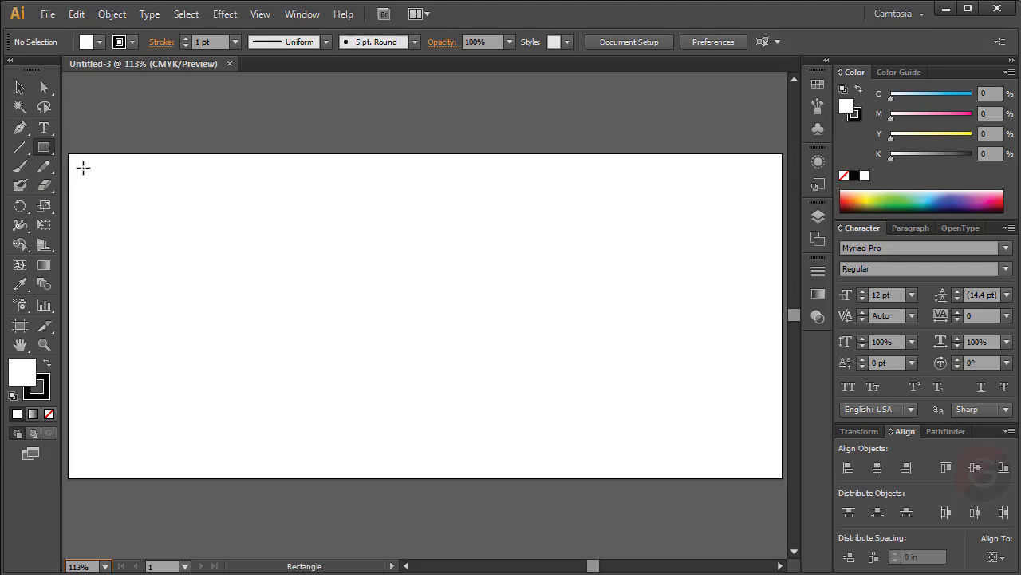
pyautogui.click(83, 167)
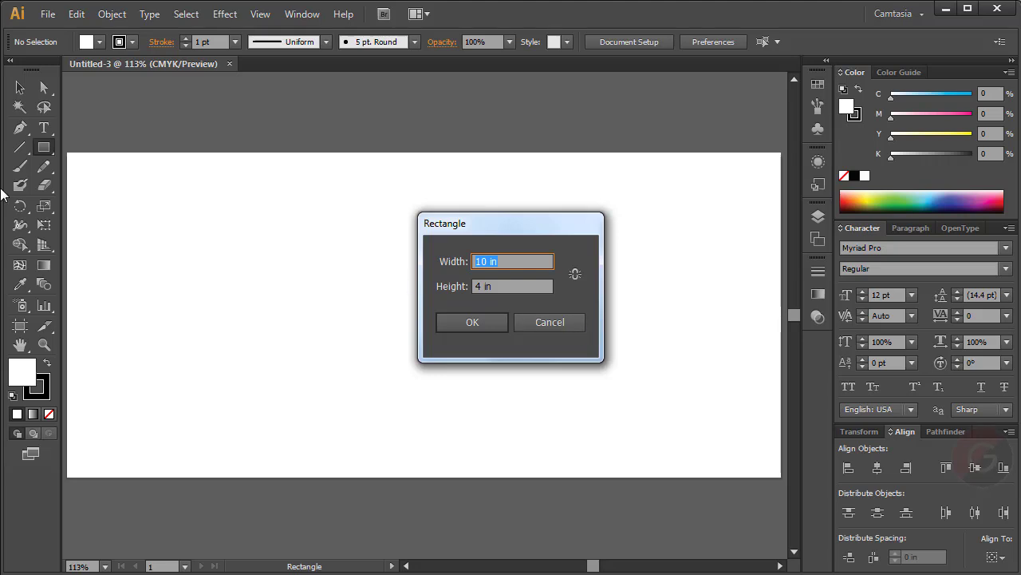
pyautogui.click(541, 326)
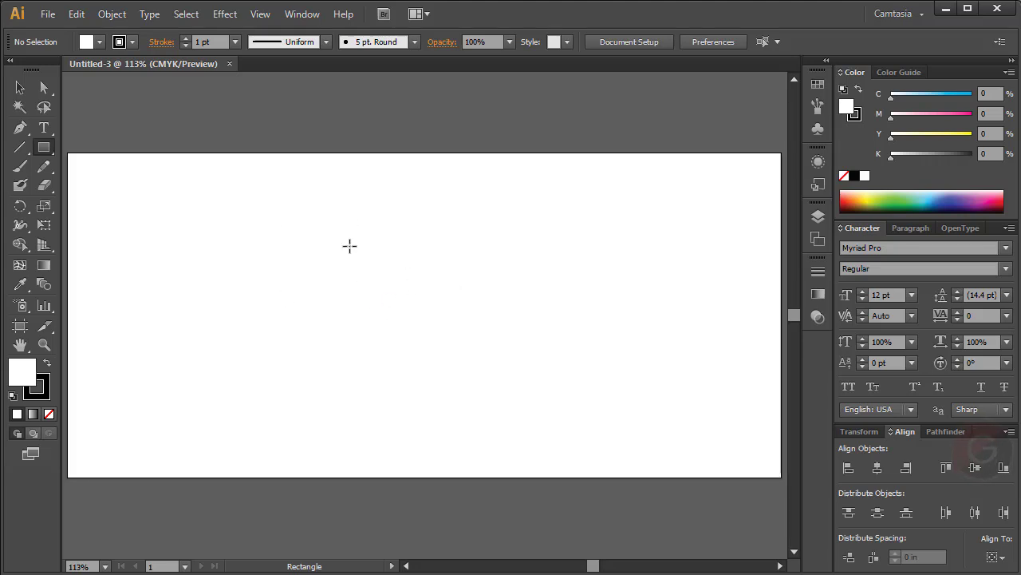
pyautogui.click(334, 253)
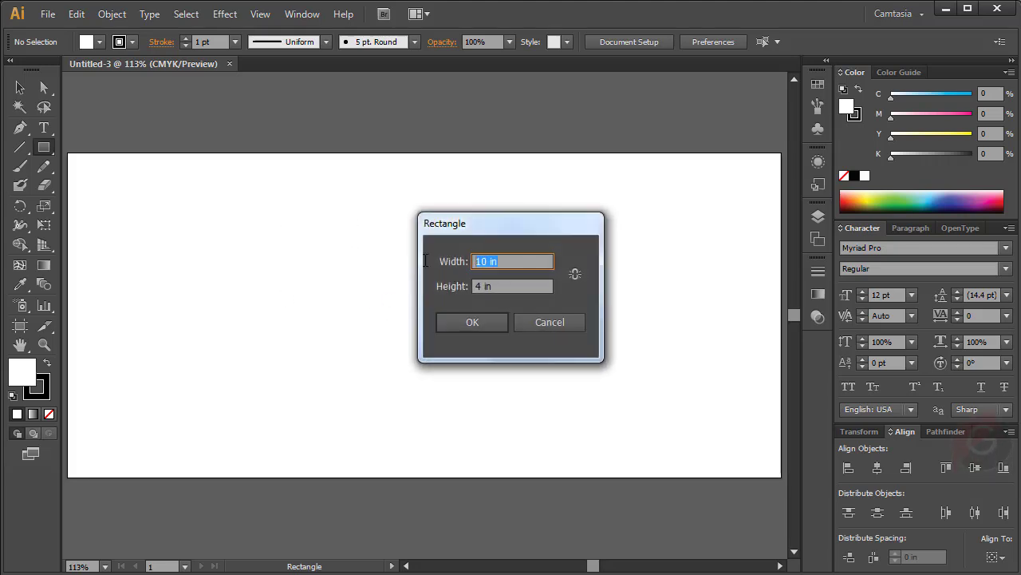
pyautogui.write('10')
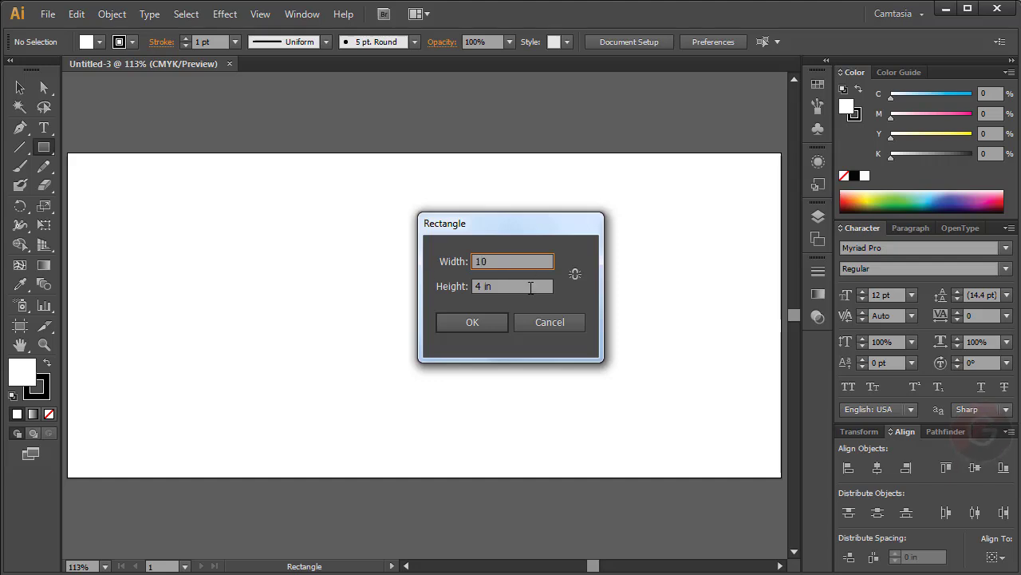
pyautogui.press('Tab')
pyautogui.write('4')
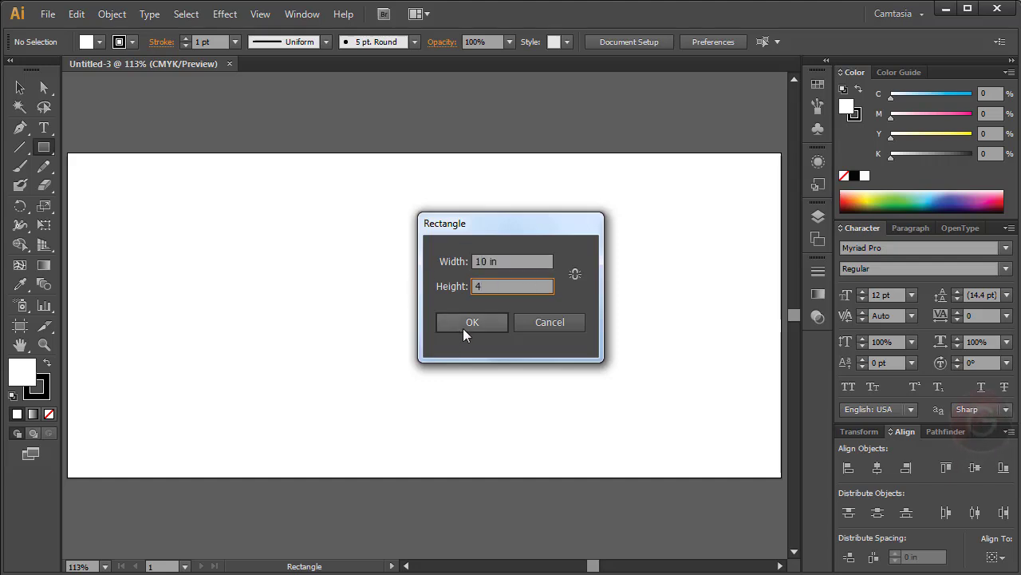
pyautogui.click(465, 327)
# Move the rectangle back onto the artboard and center it there.
pyautogui.click(20, 88)
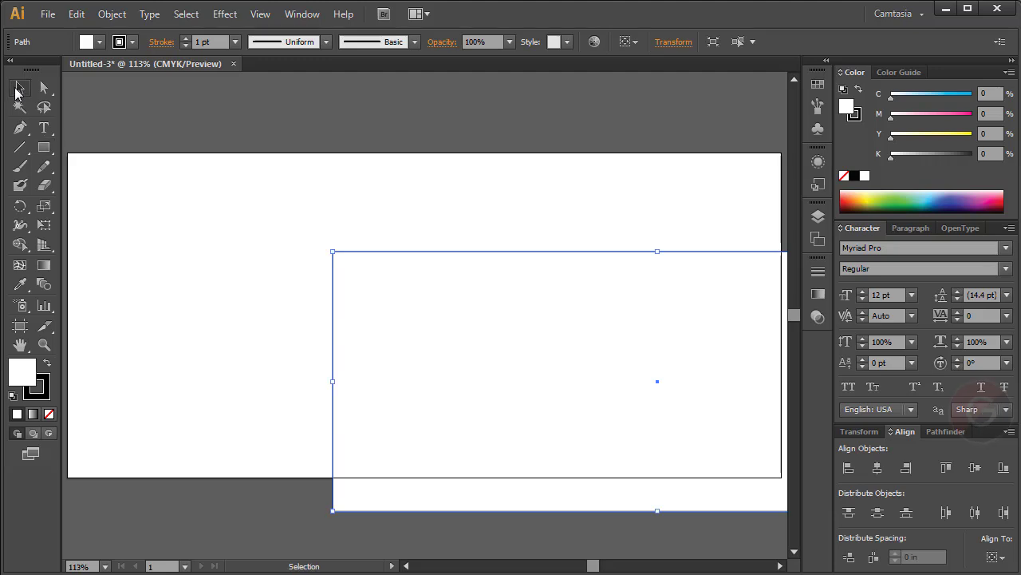
pyautogui.moveTo(597, 360); pyautogui.dragTo(435, 355)
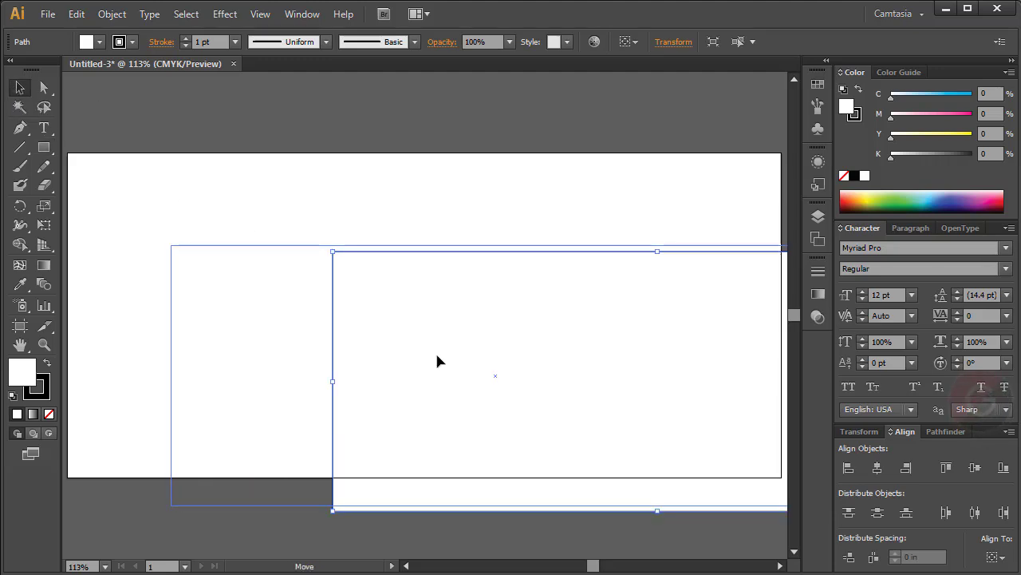
pyautogui.moveTo(671, 369); pyautogui.dragTo(605, 310)
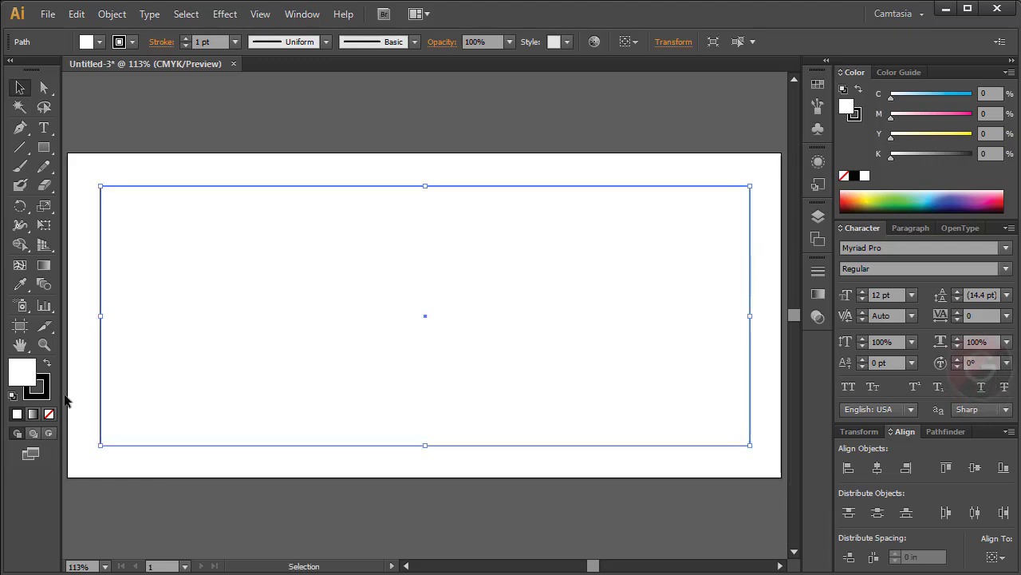
# Remove the rectangle's stroke and give it a light grey 18% K fill.
pyautogui.click(45, 396)
pyautogui.click(47, 419)
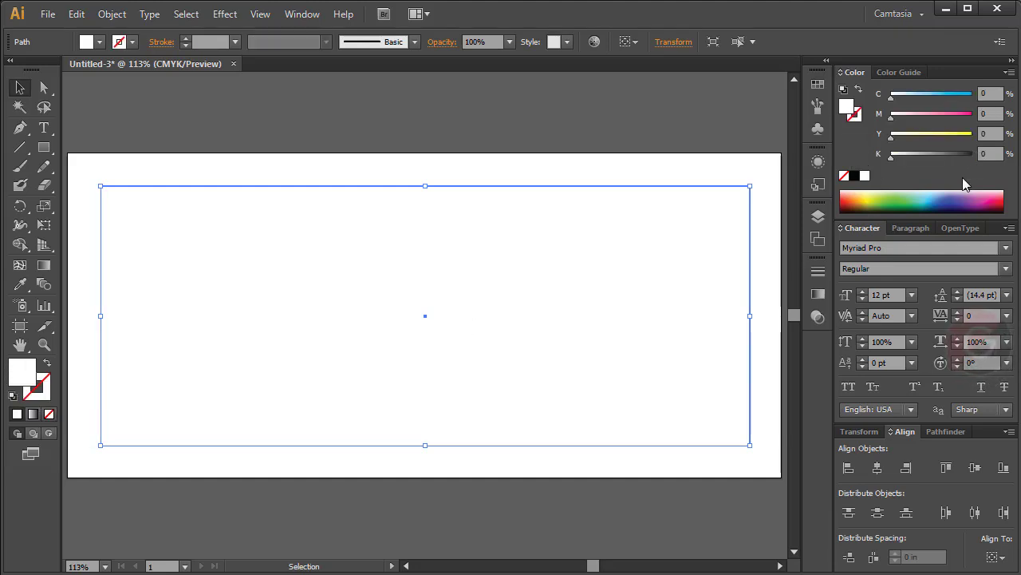
pyautogui.moveTo(897, 155); pyautogui.dragTo(906, 154)
pyautogui.click(561, 129)
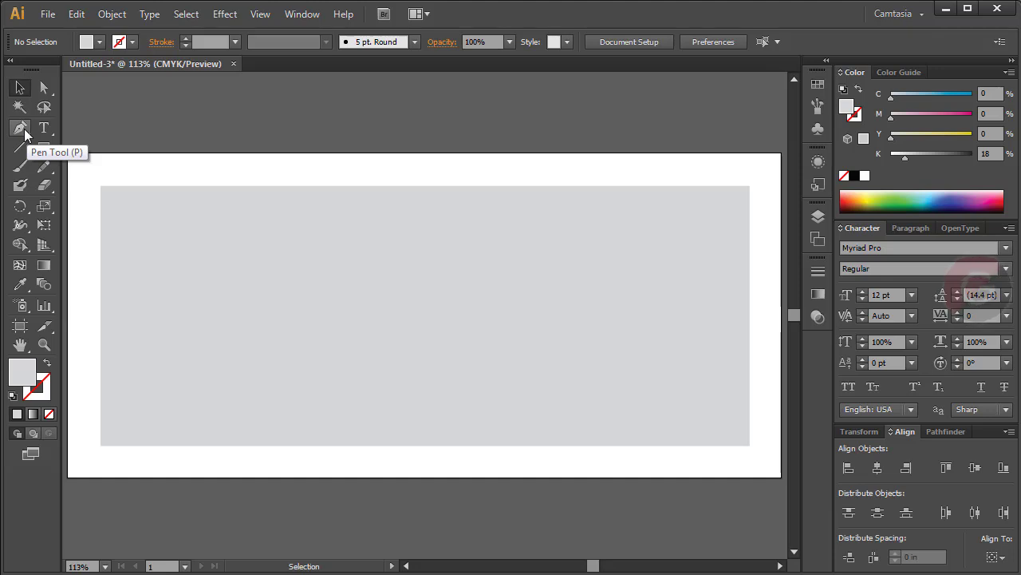
# Pen a path from the rectangle's top edge curving down, along the bottom, and back up right.
pyautogui.click(23, 131)
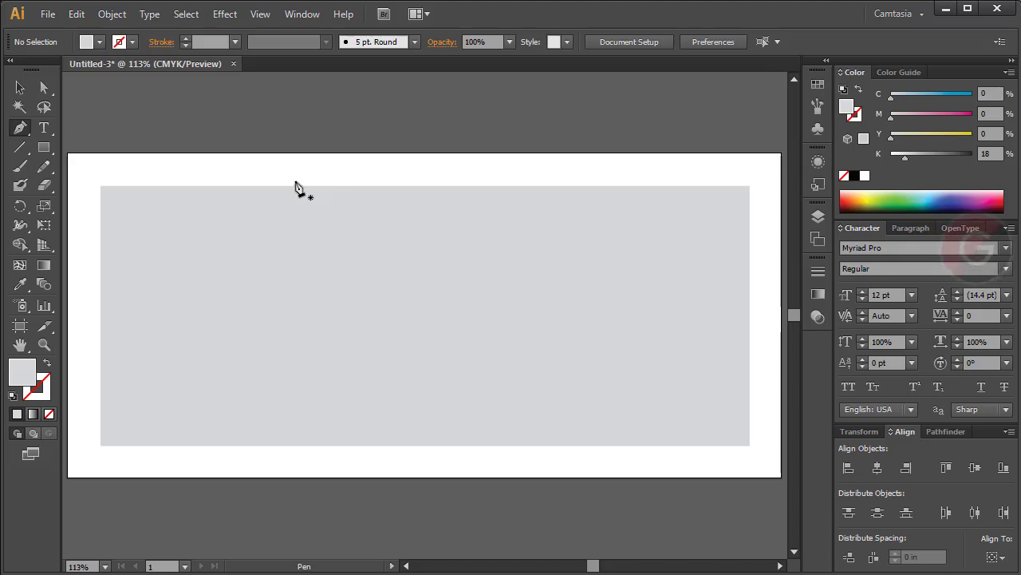
pyautogui.click(357, 185)
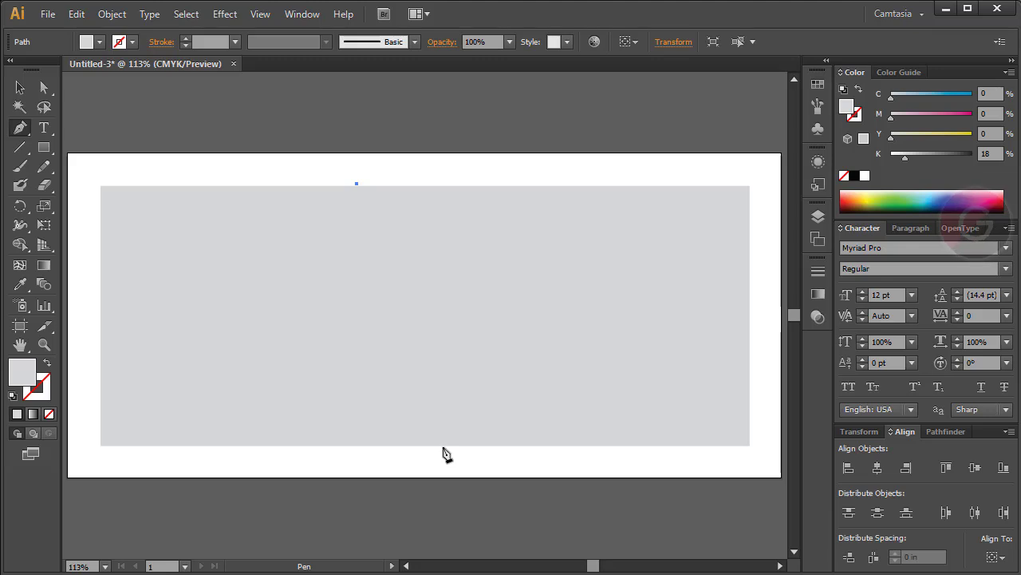
pyautogui.moveTo(440, 448)
pyautogui.mouseDown()
pyautogui.moveTo(332, 515)
pyautogui.moveTo(295, 523)
pyautogui.mouseUp()
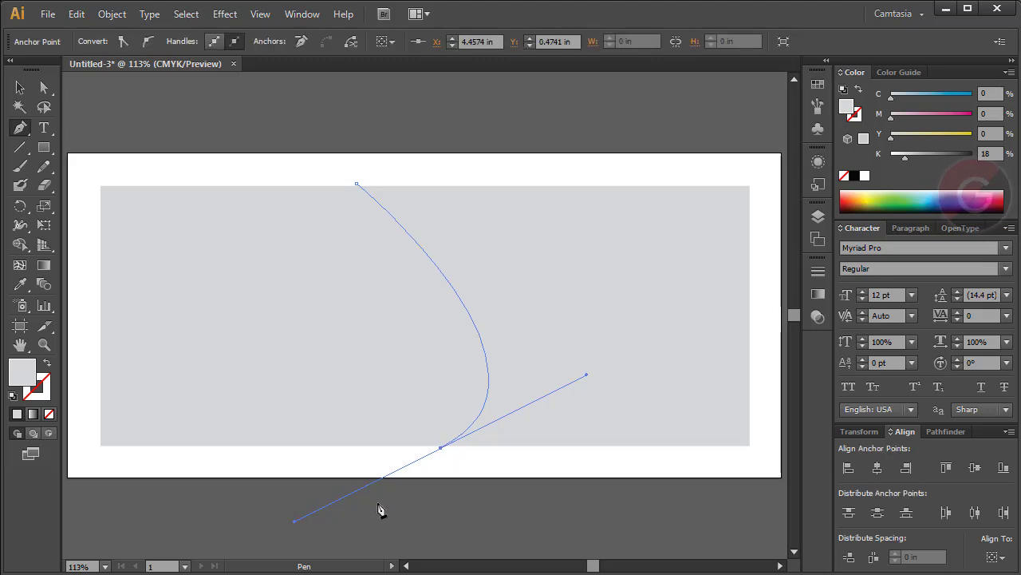
pyautogui.click(441, 448)
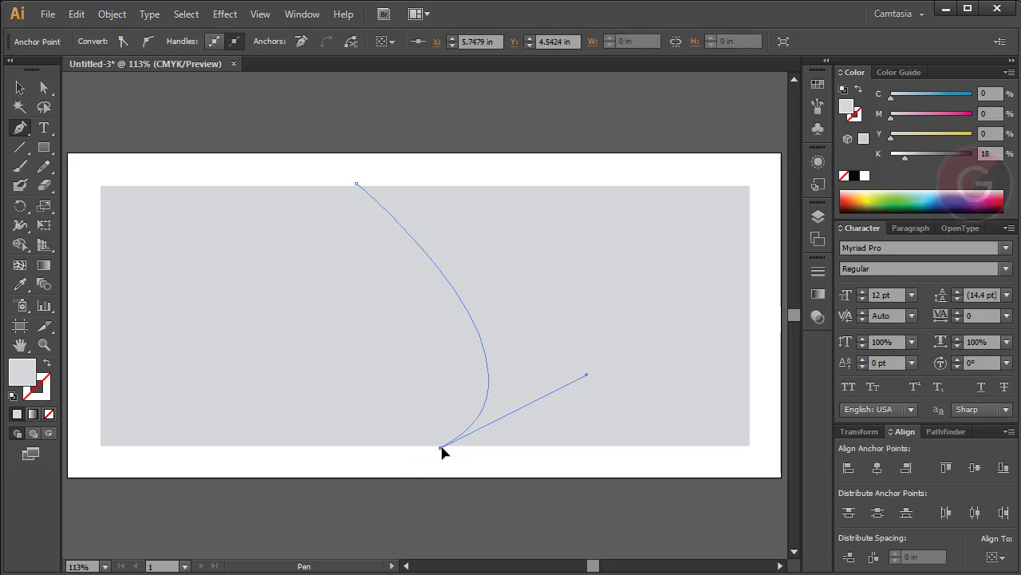
pyautogui.keyDown('shift'); pyautogui.click(632, 449); pyautogui.keyUp('shift')
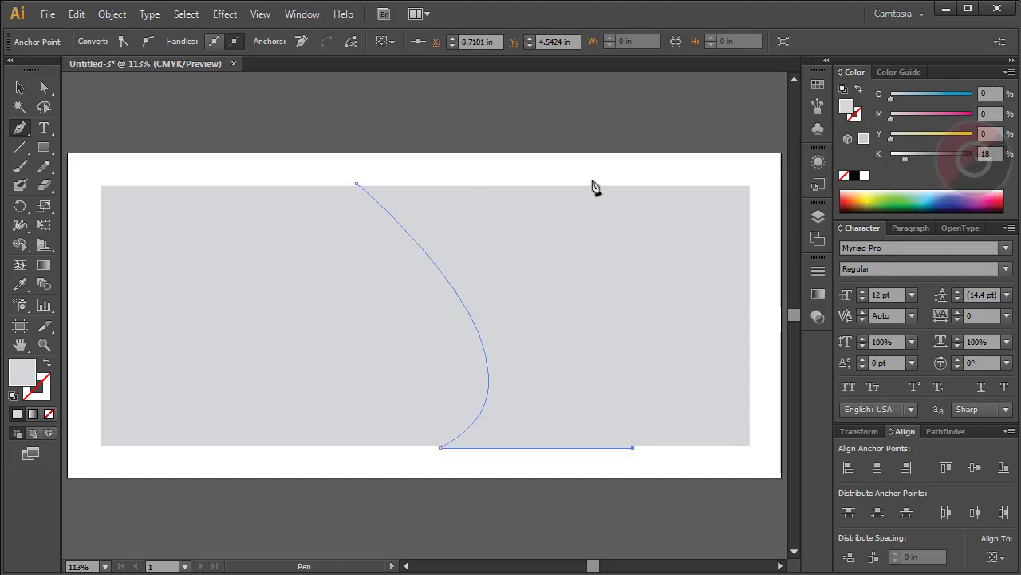
pyautogui.moveTo(592, 179)
pyautogui.mouseDown()
pyautogui.moveTo(680, 53)
pyautogui.moveTo(690, 157)
pyautogui.mouseUp()
# Pan to the path, then adjust the bottom anchor curve, top-left point and right-hand curve.
pyautogui.click(21, 345)
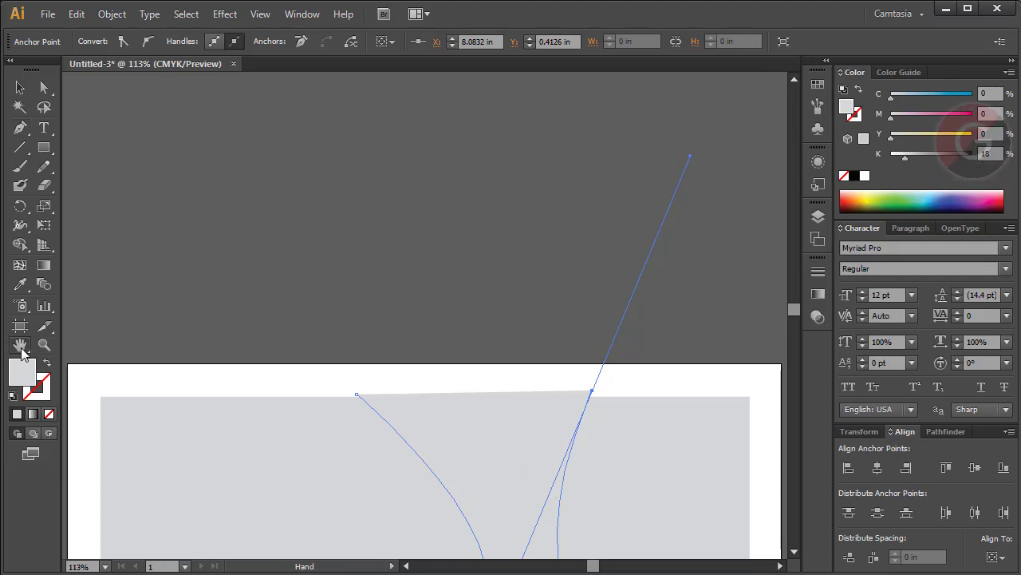
pyautogui.moveTo(144, 363)
pyautogui.mouseDown()
pyautogui.moveTo(143, 103)
pyautogui.moveTo(167, 170)
pyautogui.mouseUp()
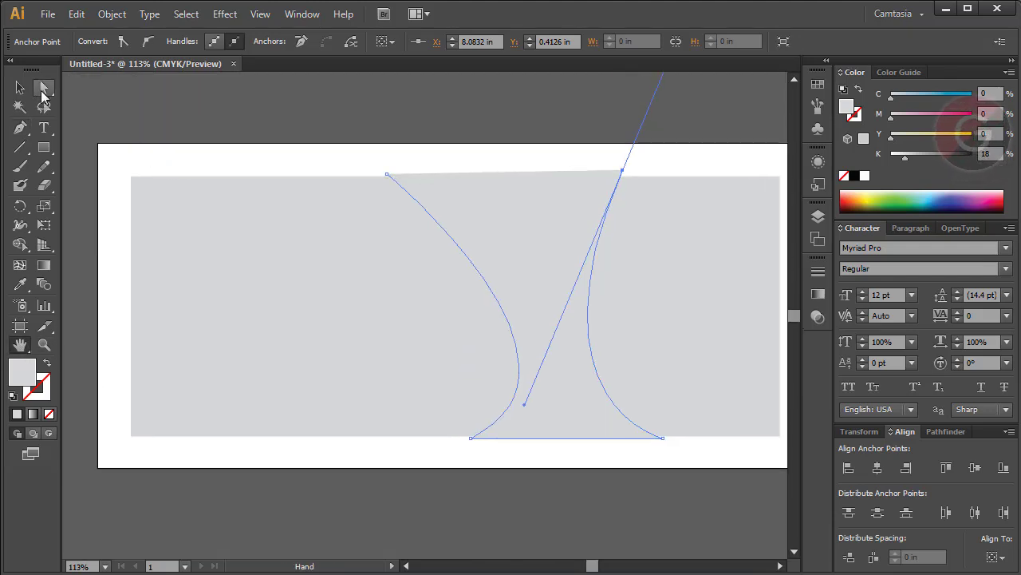
pyautogui.click(43, 89)
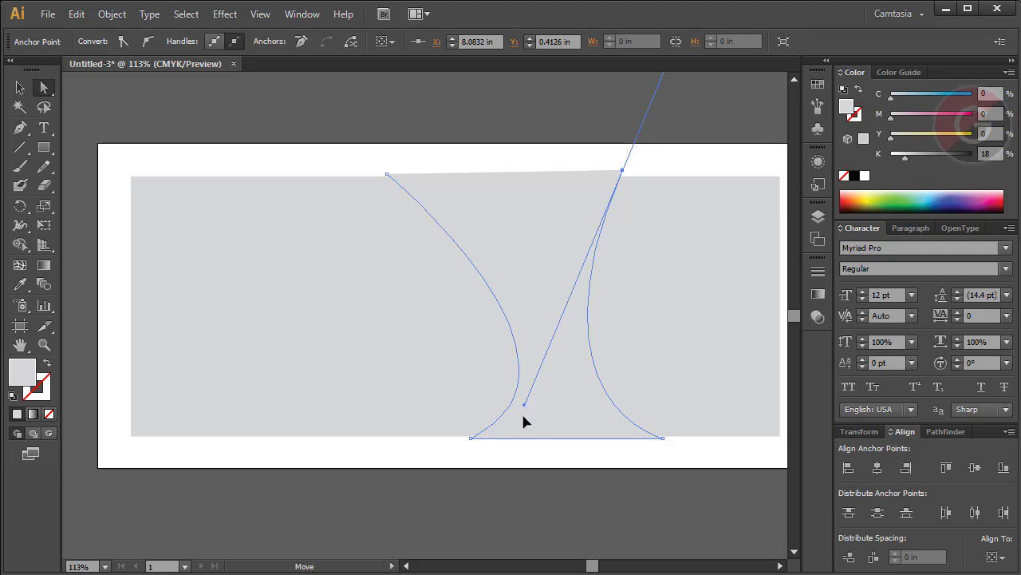
pyautogui.moveTo(524, 405); pyautogui.dragTo(484, 505)
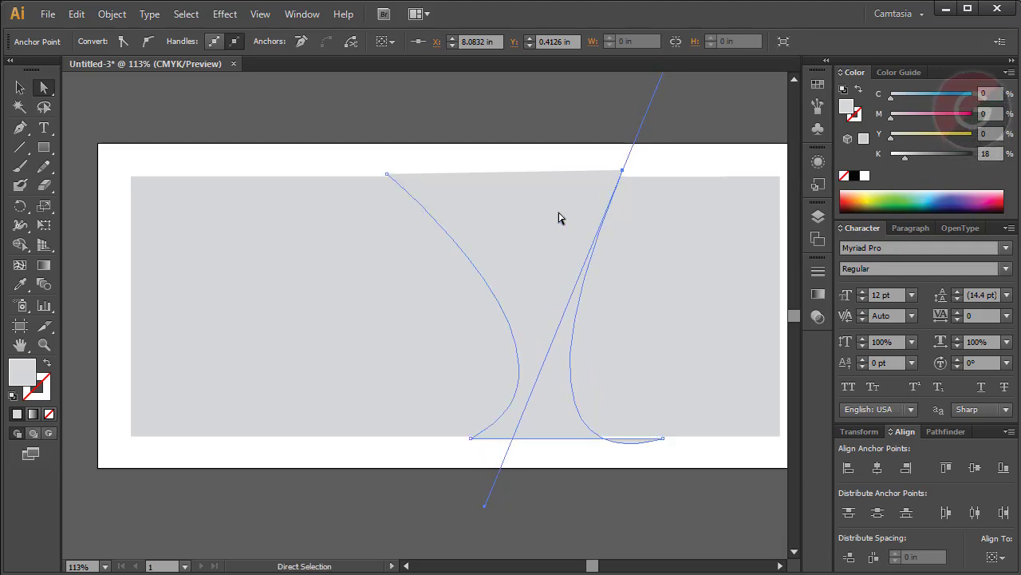
pyautogui.moveTo(387, 174); pyautogui.dragTo(356, 173)
pyautogui.moveTo(618, 368); pyautogui.dragTo(611, 285)
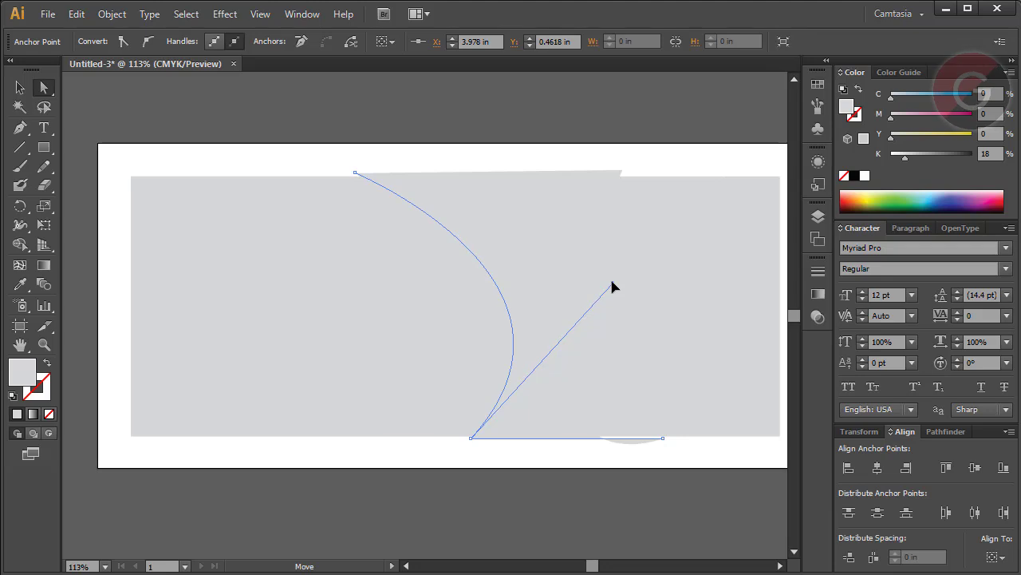
pyautogui.moveTo(612, 283); pyautogui.dragTo(633, 231)
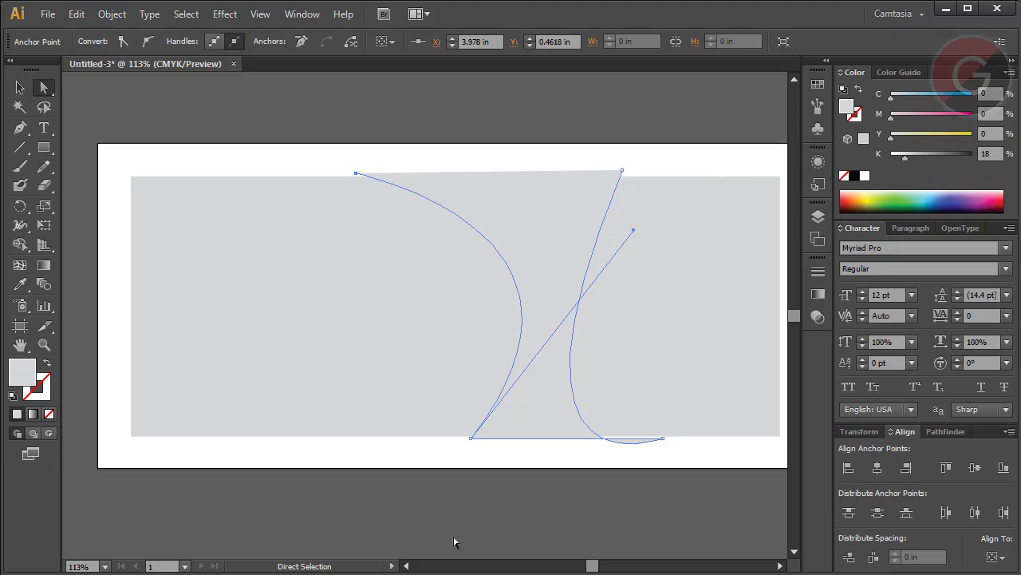
# Refine the bottom-left anchor, the right curve's handles and the top-right anchor position.
pyautogui.moveTo(472, 440); pyautogui.dragTo(435, 440)
pyautogui.moveTo(598, 232); pyautogui.dragTo(645, 209)
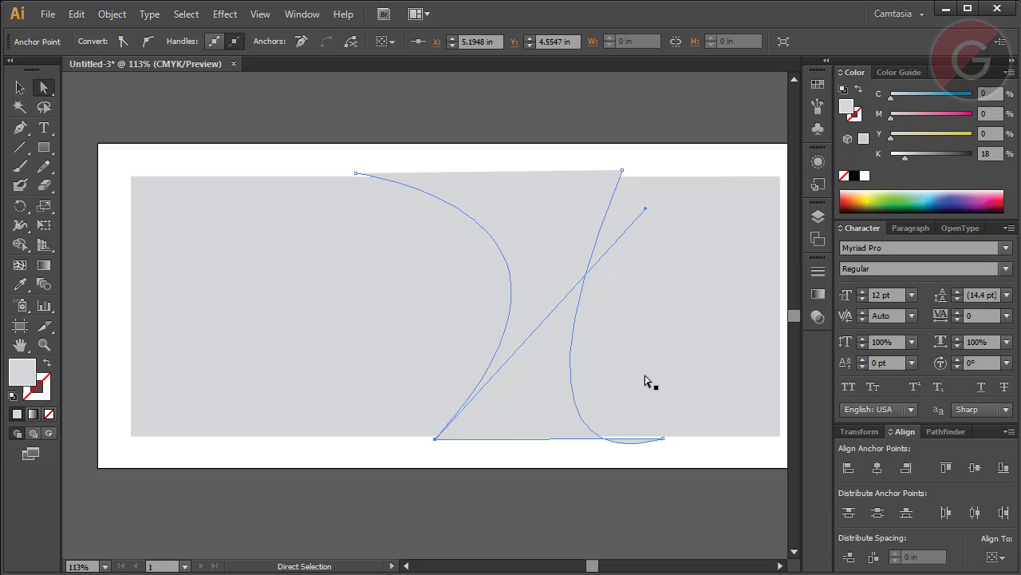
pyautogui.click(662, 440)
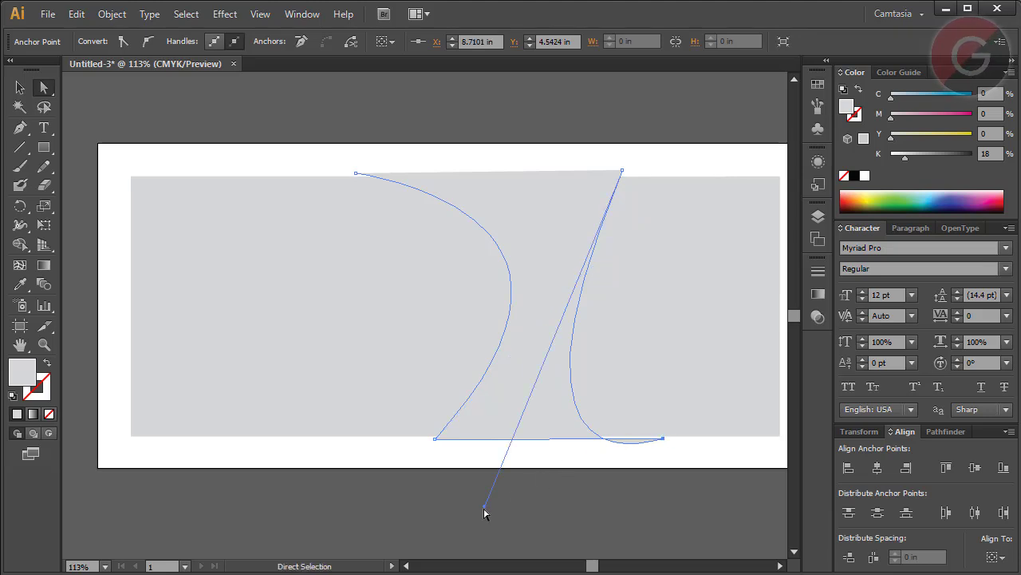
pyautogui.moveTo(484, 512); pyautogui.dragTo(491, 441)
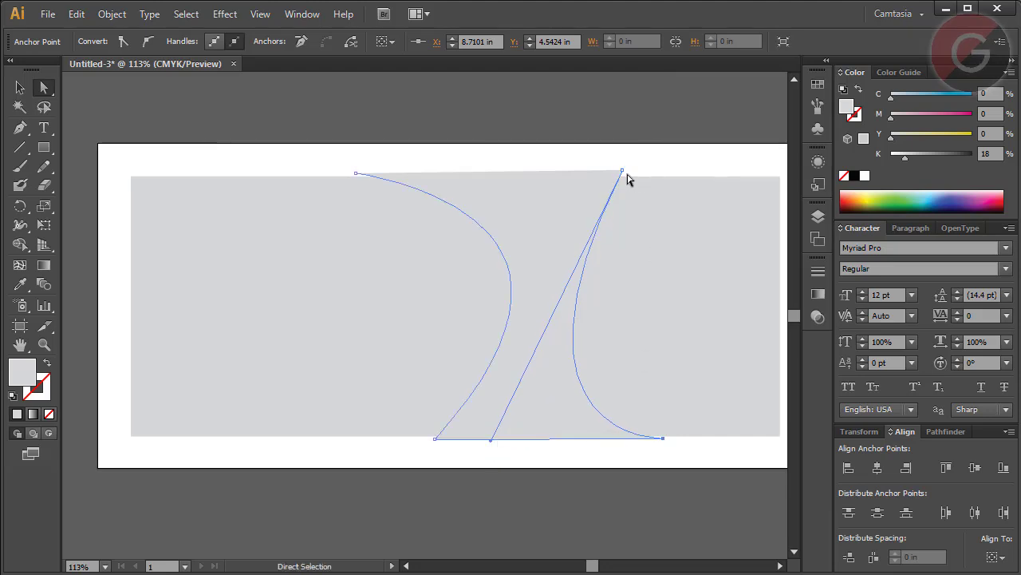
pyautogui.moveTo(623, 171); pyautogui.dragTo(647, 170)
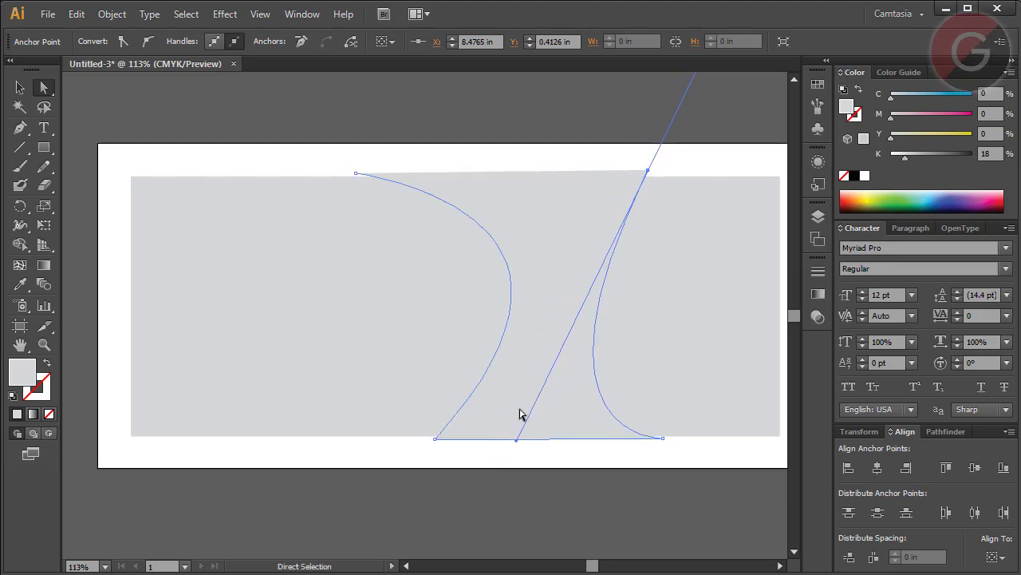
pyautogui.moveTo(517, 445); pyautogui.dragTo(451, 479)
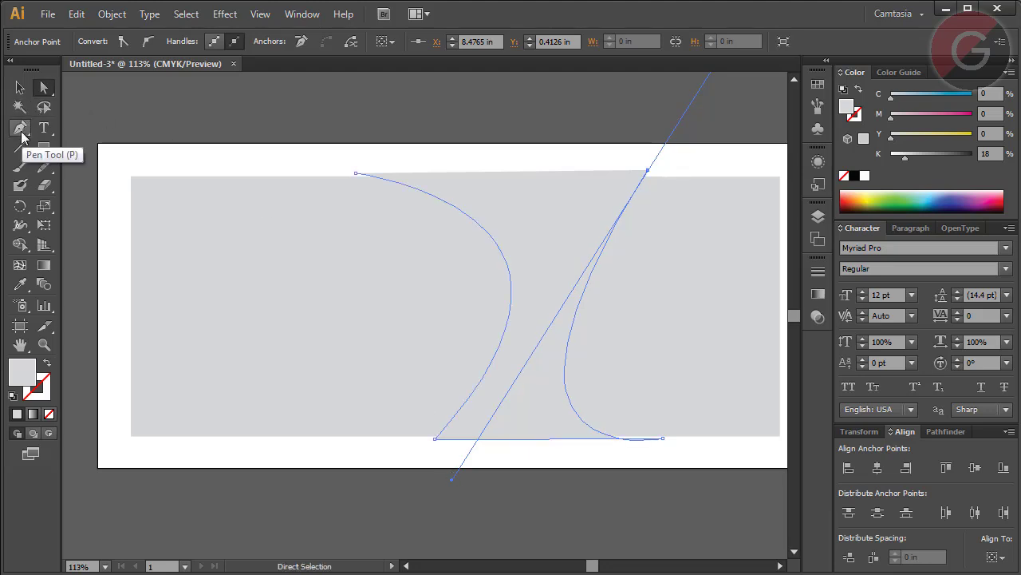
# Remove the top-right anchor's handle and close the path at the top-left anchor.
pyautogui.click(21, 130)
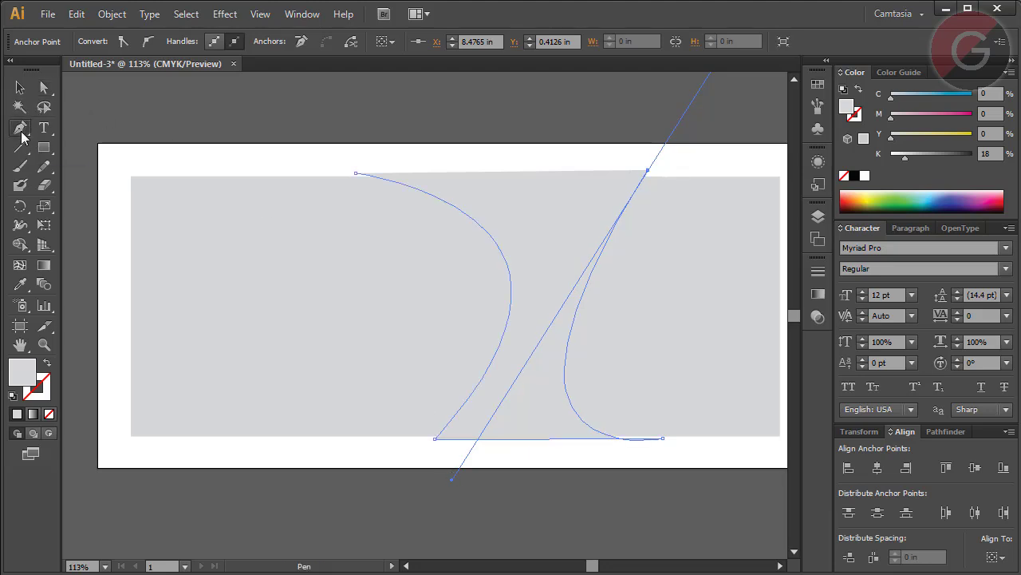
pyautogui.click(647, 170)
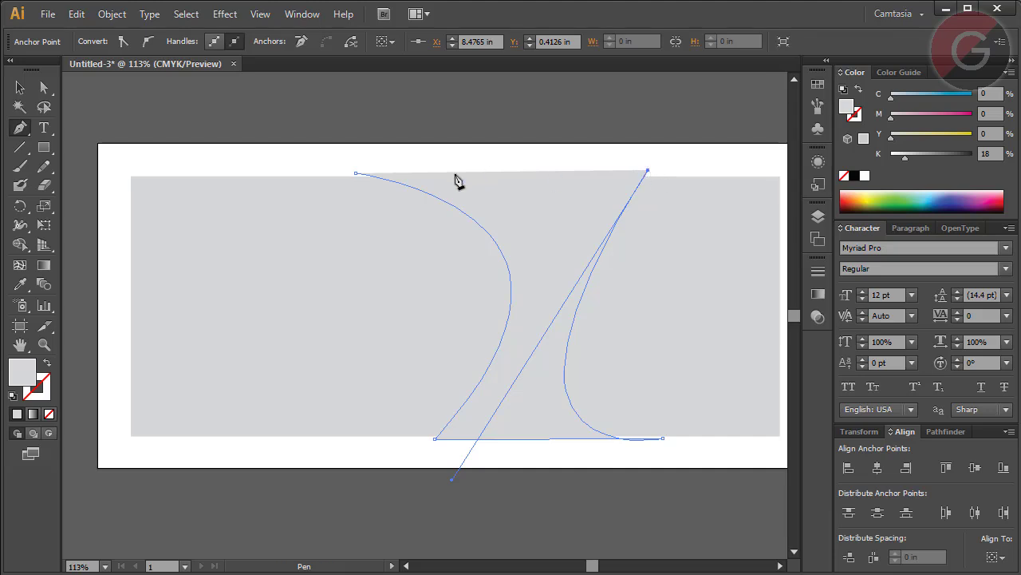
pyautogui.click(355, 174)
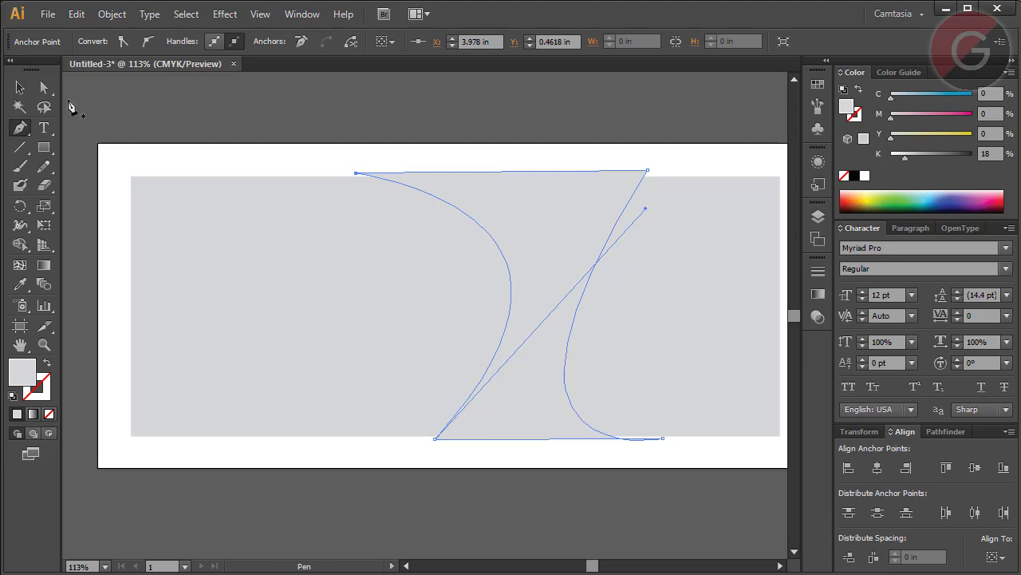
# Fill the ribbon shape pale pink with 25% magenta, then select the grey background.
pyautogui.click(26, 87)
pyautogui.click(452, 367)
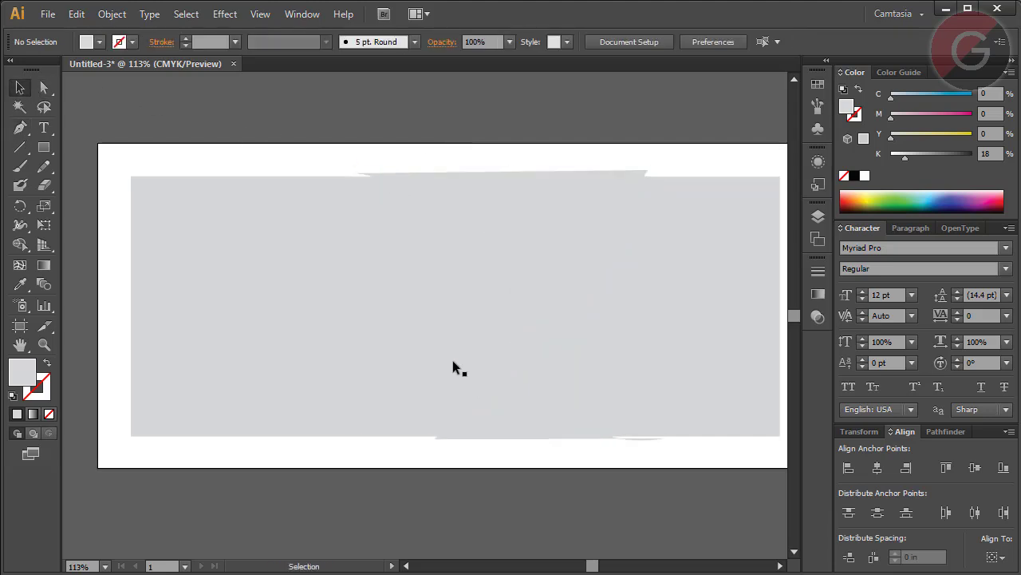
pyautogui.click(524, 241)
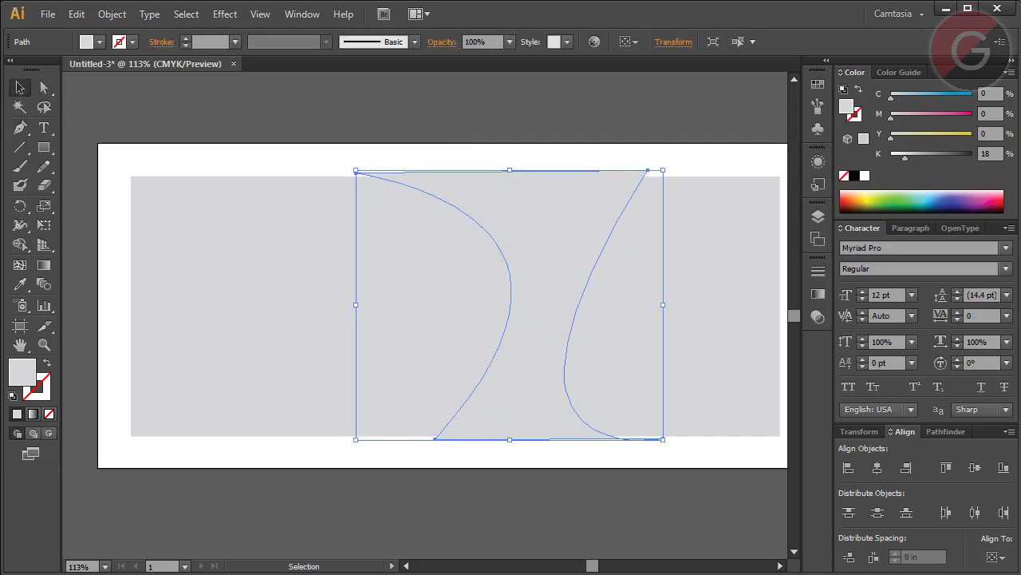
pyautogui.click(911, 114)
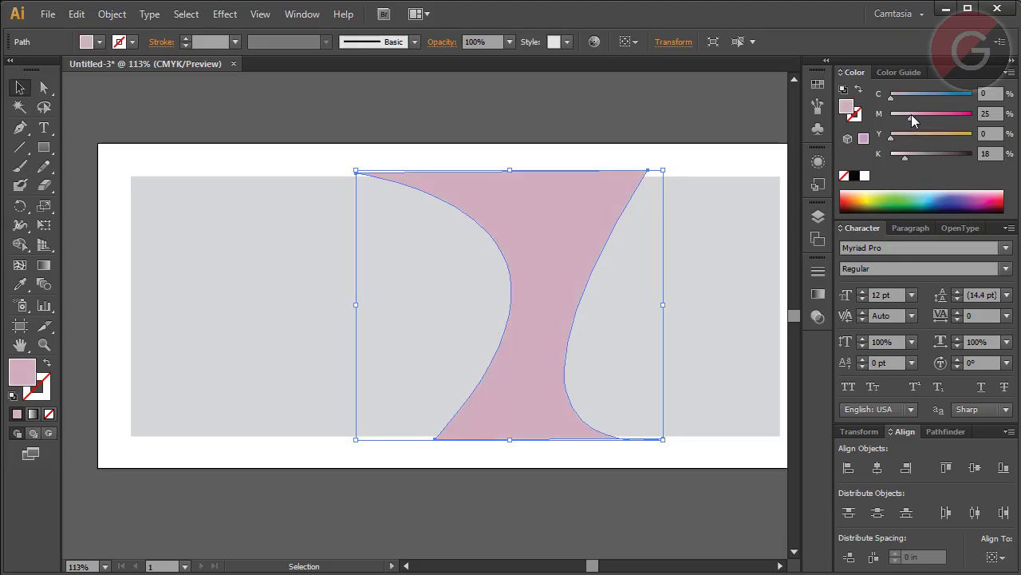
pyautogui.click(281, 165)
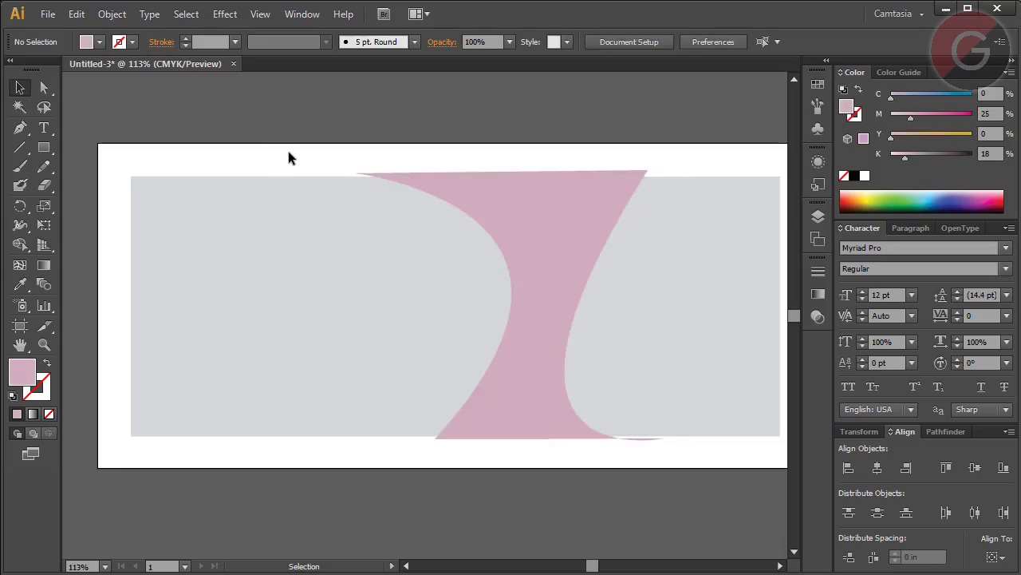
pyautogui.click(281, 275)
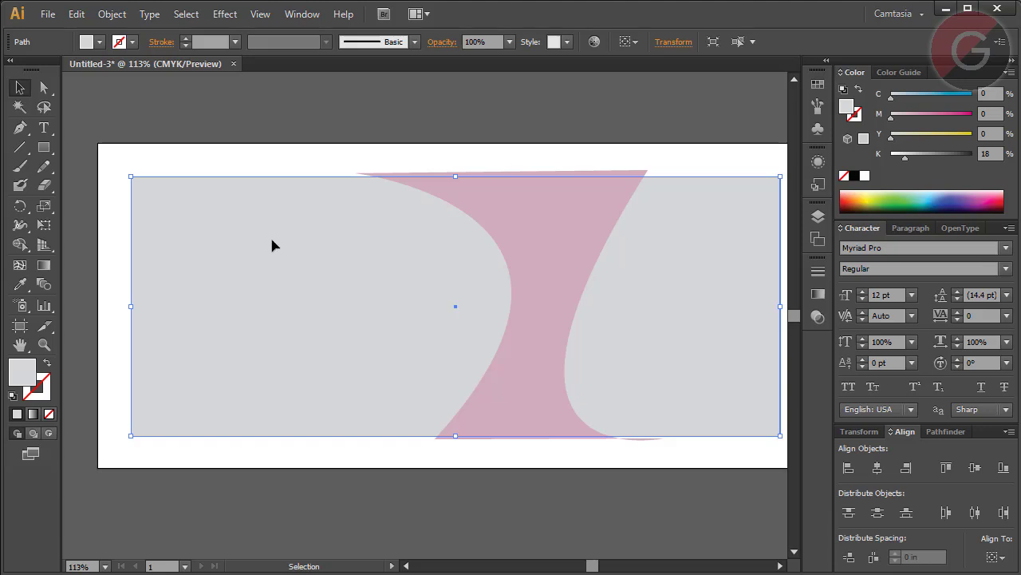
# Copy the grey background rectangle and paste the copy in front.
pyautogui.click(77, 14)
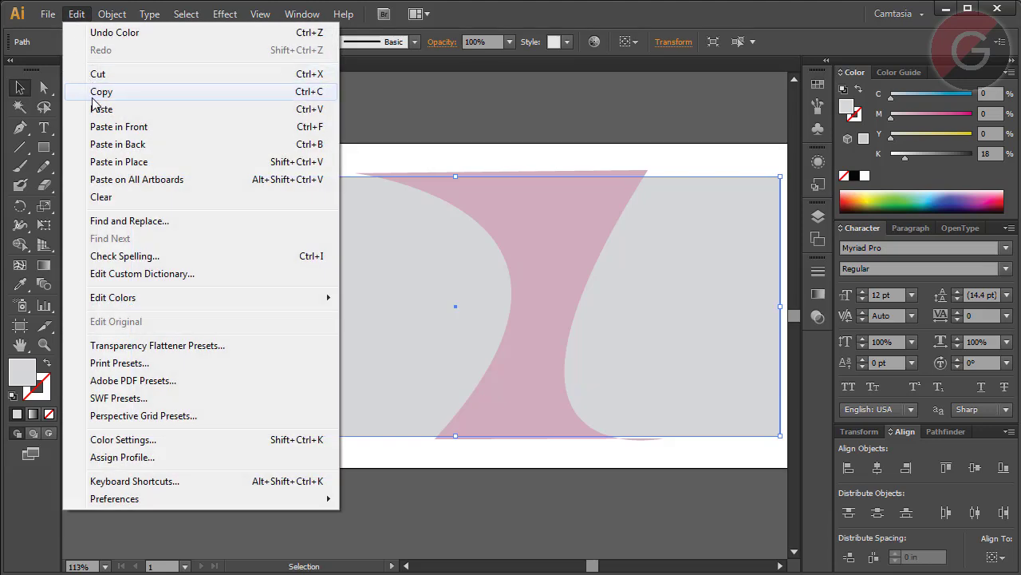
pyautogui.click(94, 93)
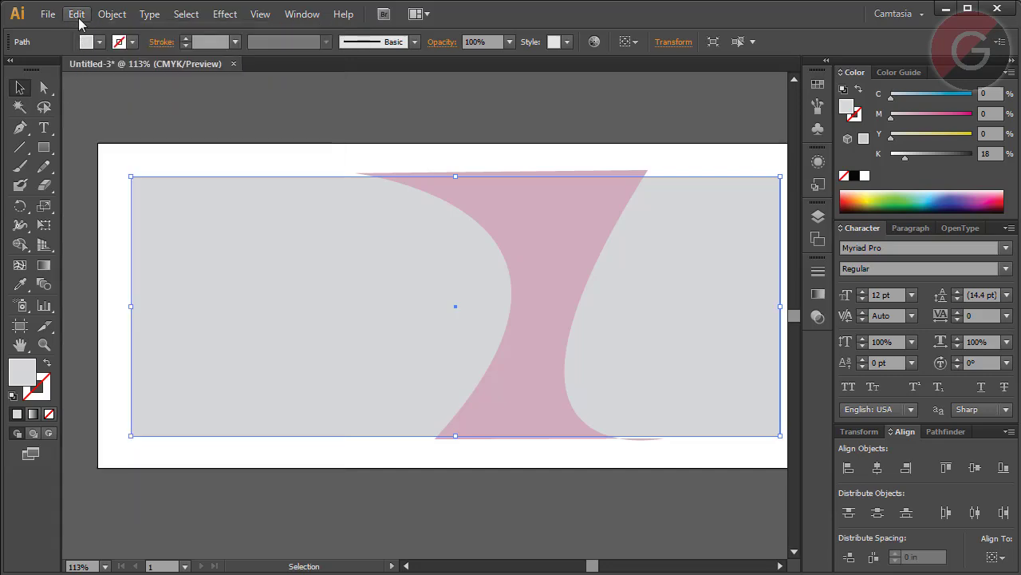
pyautogui.click(144, 106)
pyautogui.click(77, 14)
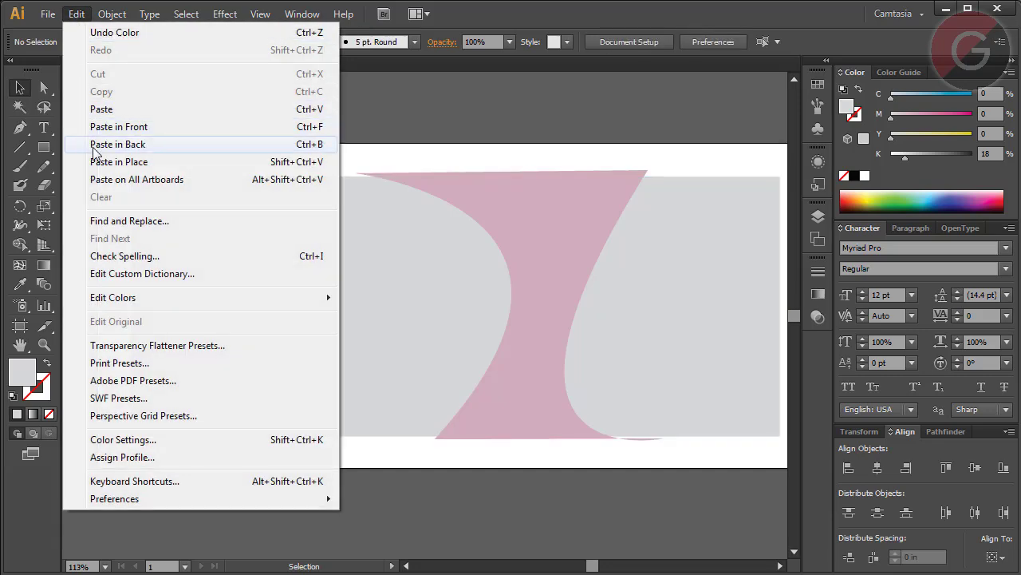
pyautogui.click(139, 130)
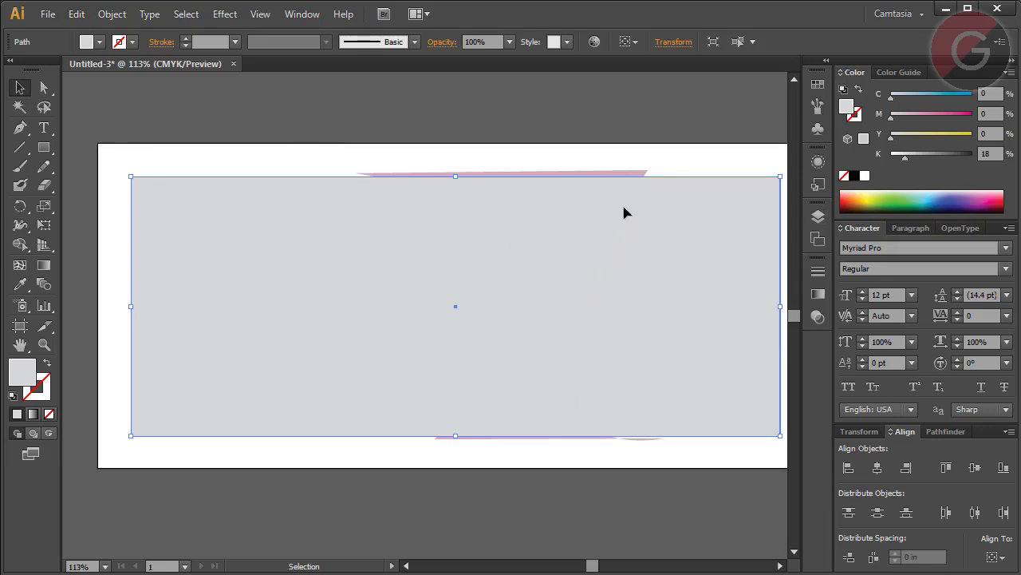
# Add the pink ribbon to the selection and show the Pathfinder panel.
pyautogui.press('shift')
pyautogui.keyDown('shift'); pyautogui.click(643, 171); pyautogui.keyUp('shift')
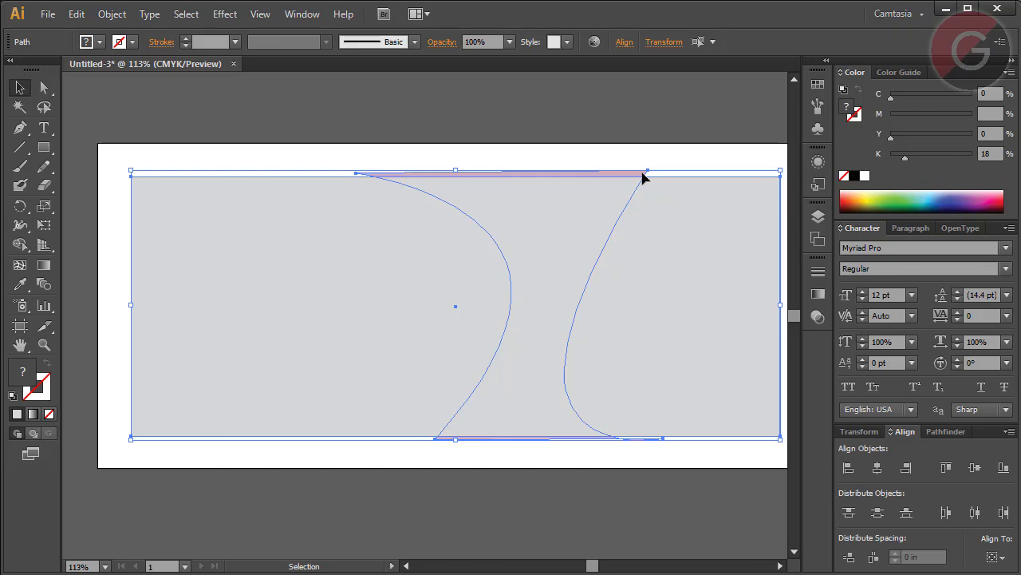
pyautogui.click(956, 432)
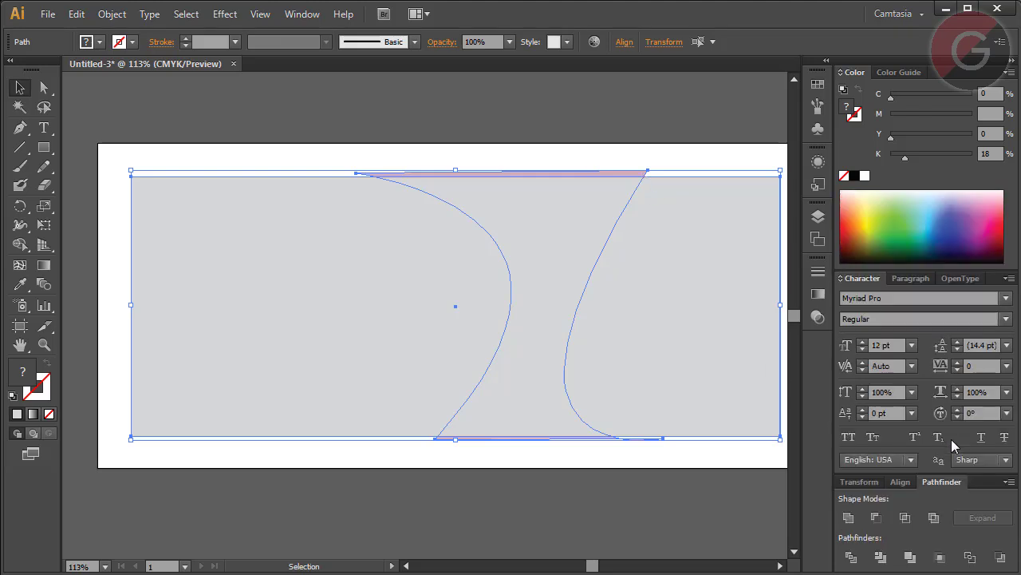
# Intersect the ribbon with the background copy and apply a diagonal white-to-black linear gradient.
pyautogui.click(905, 519)
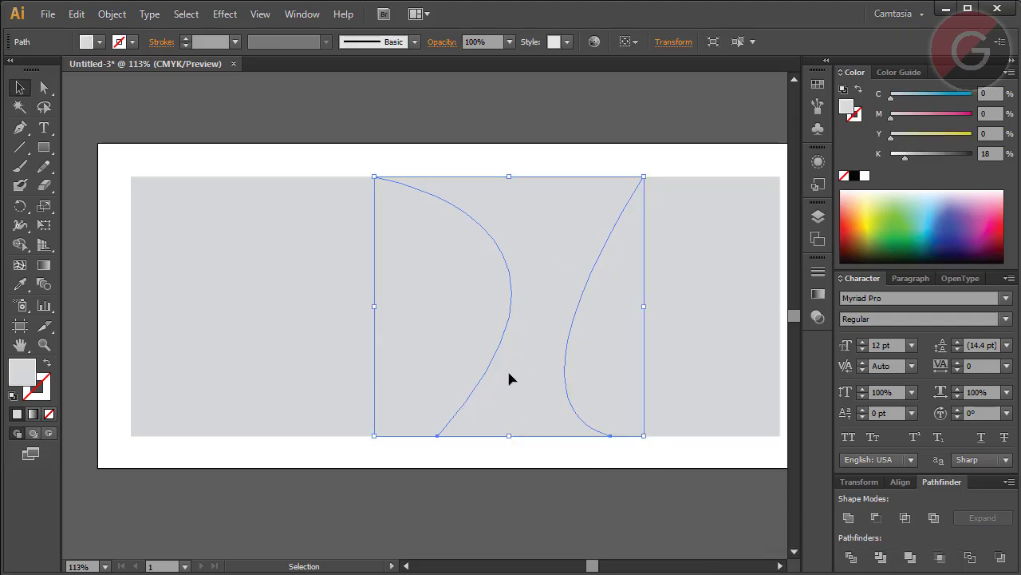
pyautogui.moveTo(905, 156)
pyautogui.mouseDown()
pyautogui.moveTo(892, 156)
pyautogui.moveTo(974, 134)
pyautogui.mouseUp()
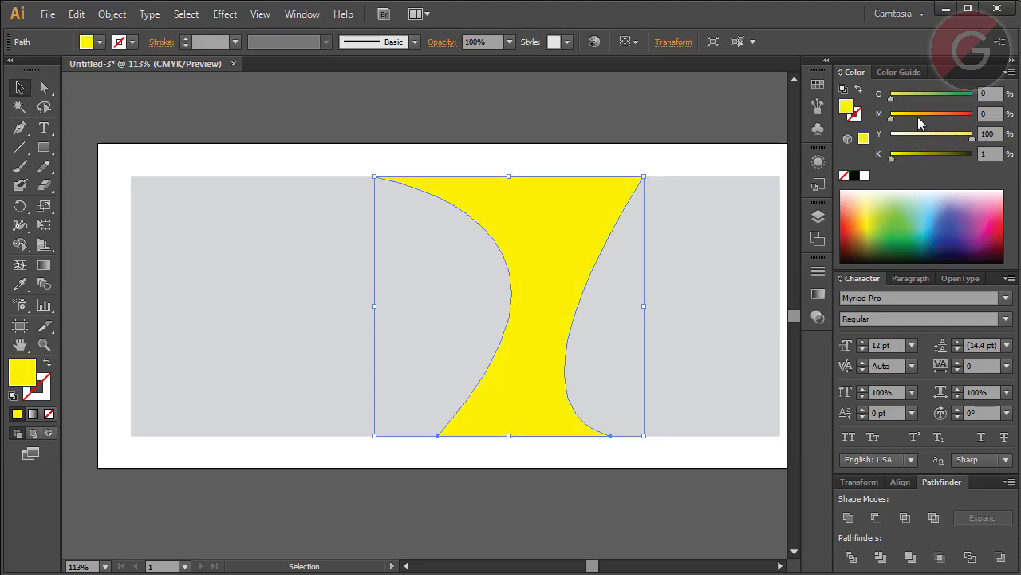
pyautogui.click(818, 294)
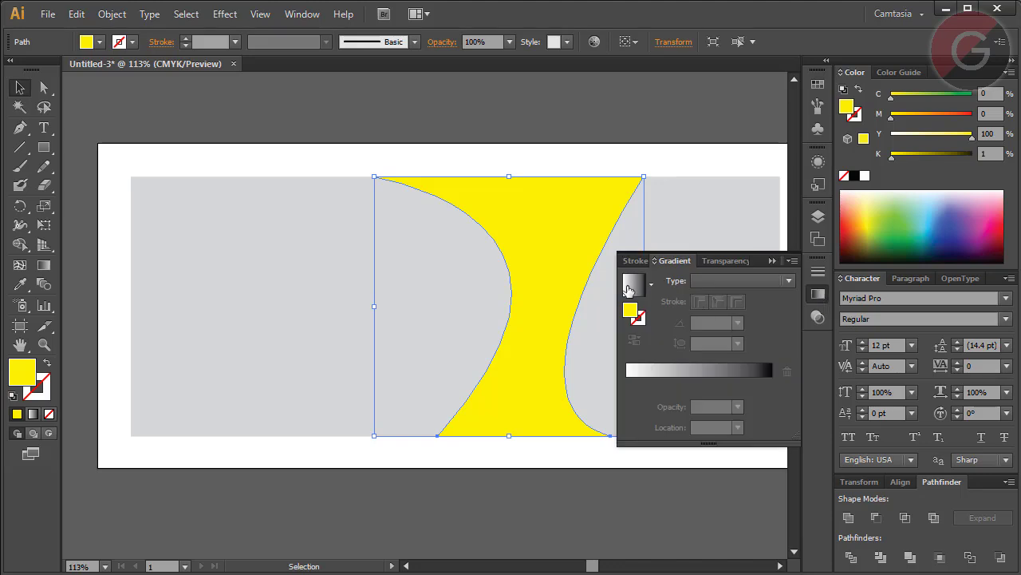
pyautogui.click(629, 290)
pyautogui.click(43, 265)
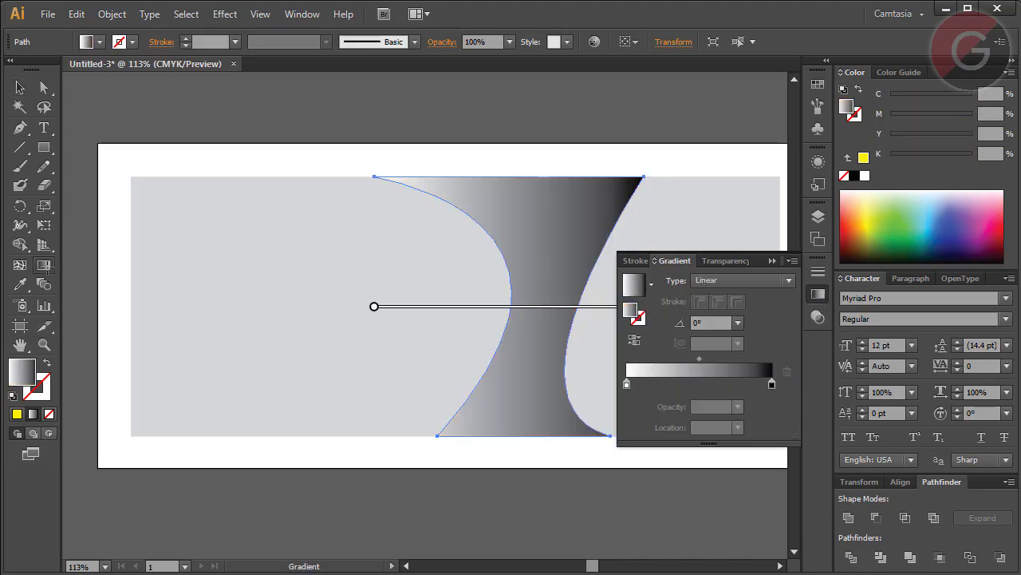
pyautogui.moveTo(401, 406); pyautogui.dragTo(615, 173)
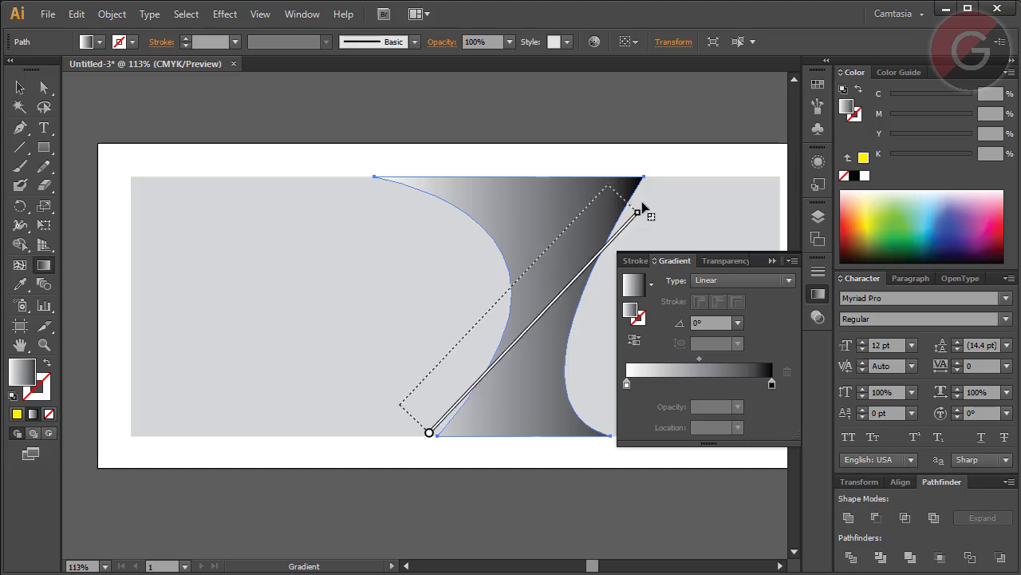
pyautogui.click(771, 384)
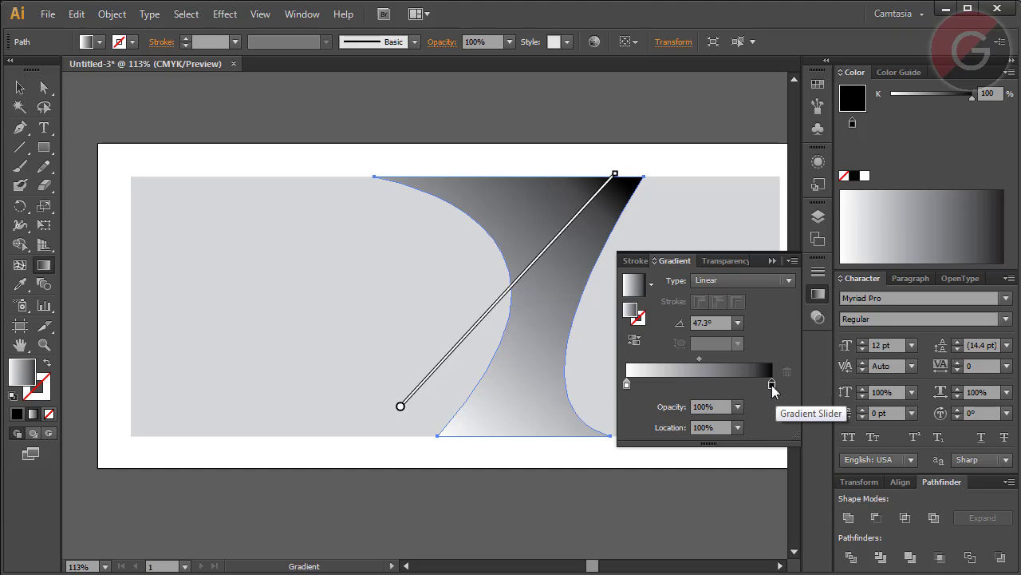
# Change the black gradient stop to a deep red using CMYK sliders.
pyautogui.doubleClick(772, 384)
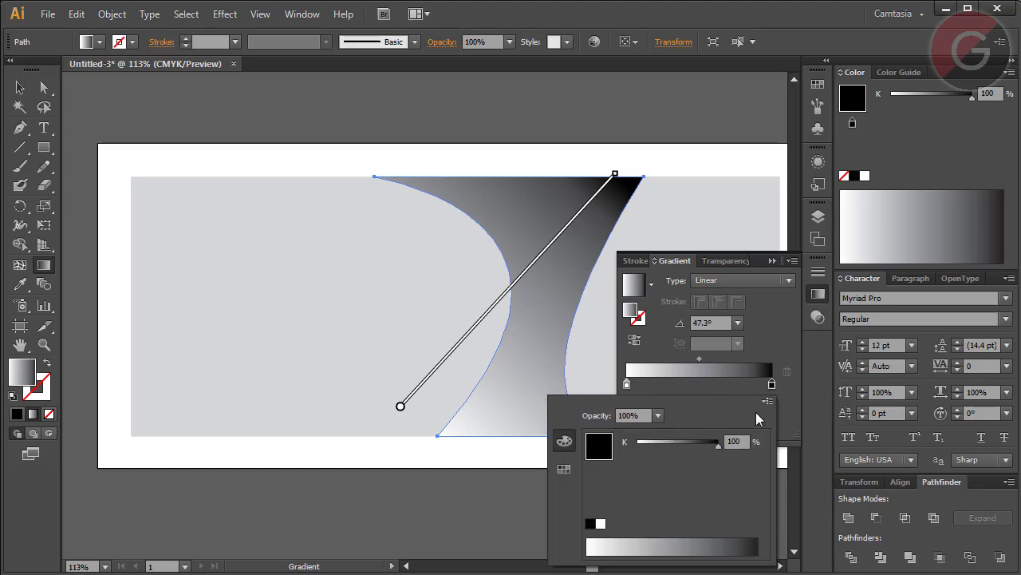
pyautogui.click(768, 401)
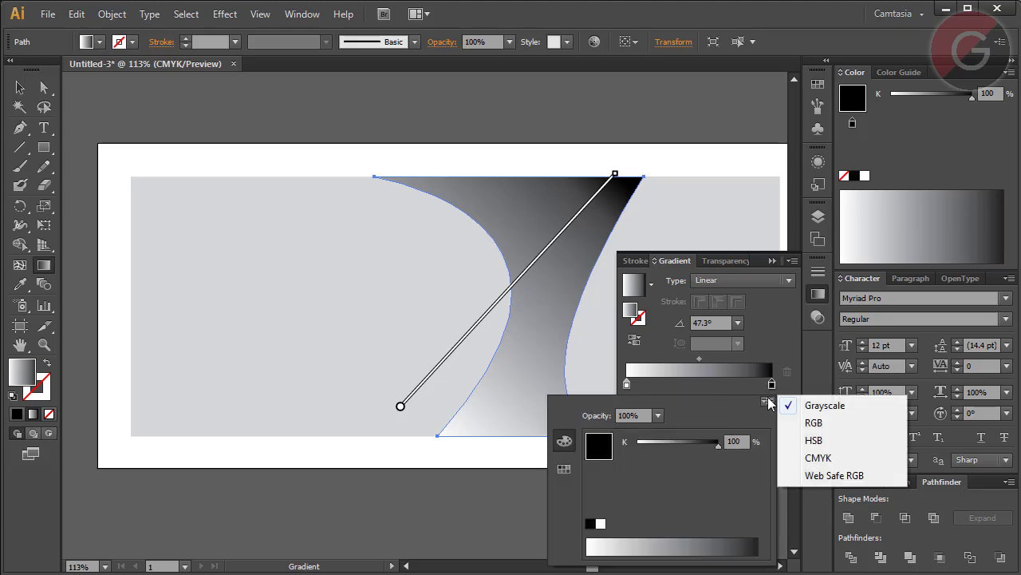
pyautogui.click(830, 459)
pyautogui.moveTo(675, 506); pyautogui.dragTo(597, 501)
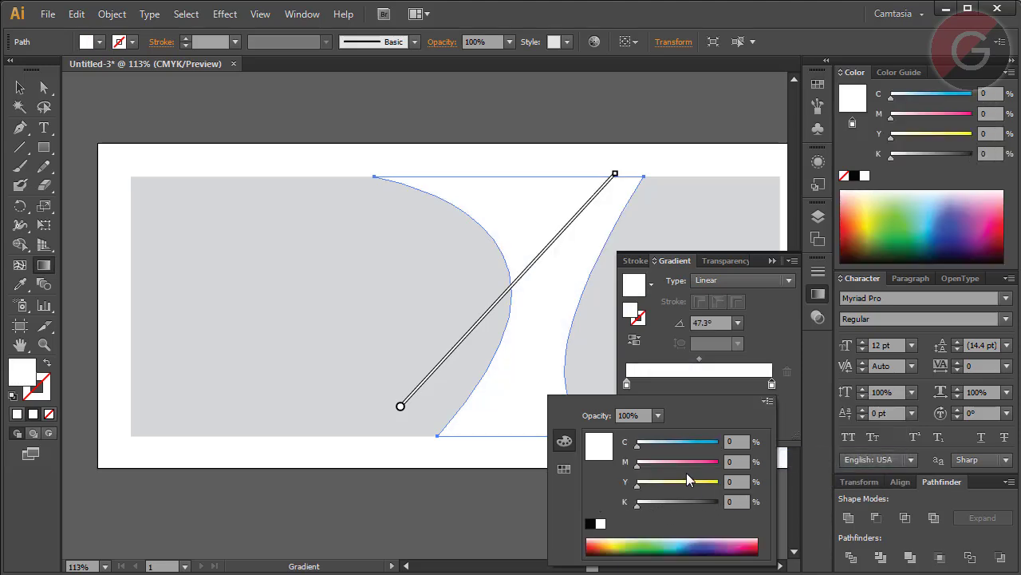
pyautogui.moveTo(698, 490); pyautogui.dragTo(720, 483)
pyautogui.moveTo(662, 468); pyautogui.dragTo(720, 463)
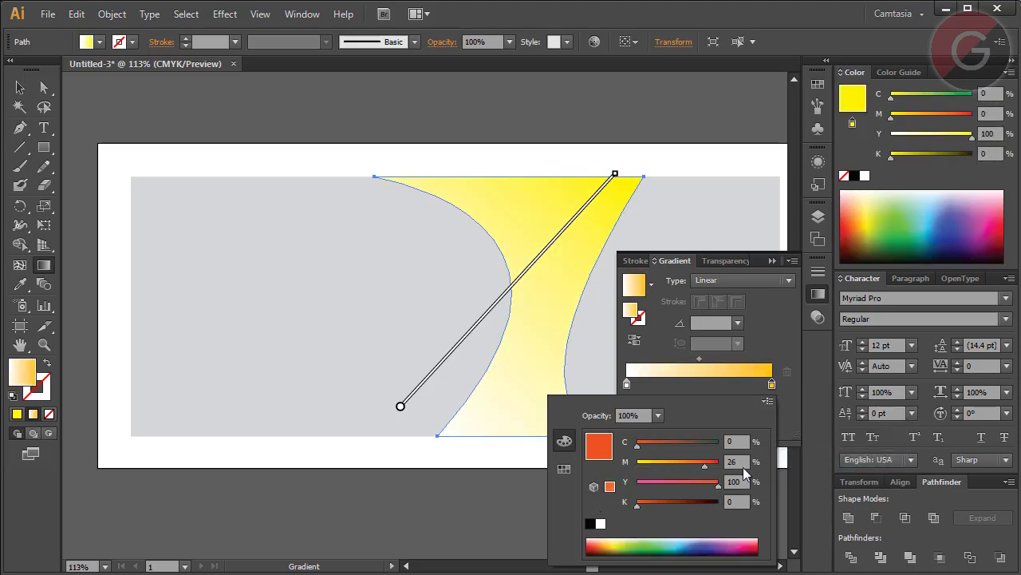
pyautogui.moveTo(640, 503)
pyautogui.mouseDown()
pyautogui.moveTo(674, 502)
pyautogui.moveTo(657, 500)
pyautogui.mouseUp()
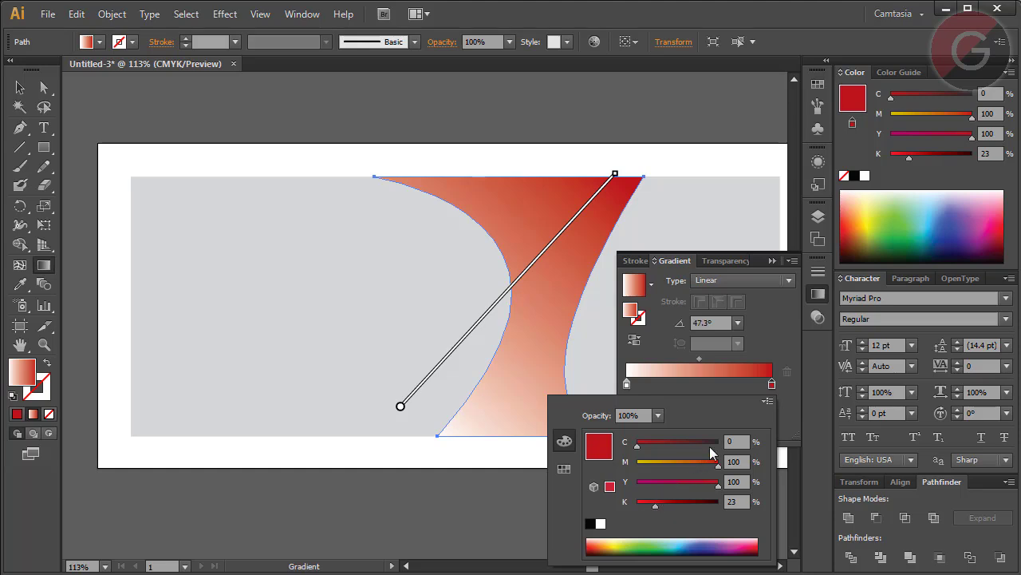
pyautogui.click(629, 391)
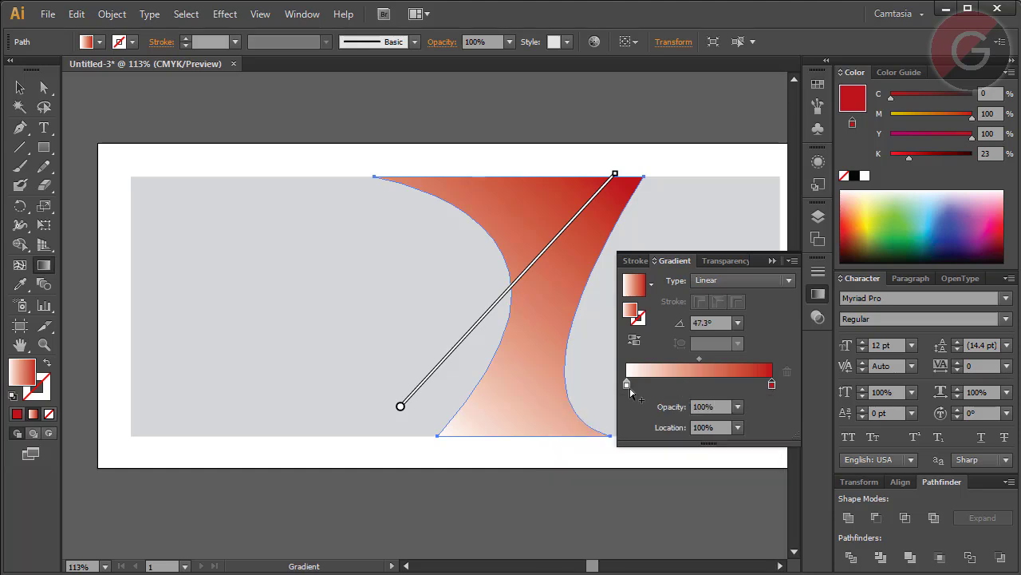
# Make the white gradient stop orange with 100% Y and about 66% M.
pyautogui.doubleClick(627, 385)
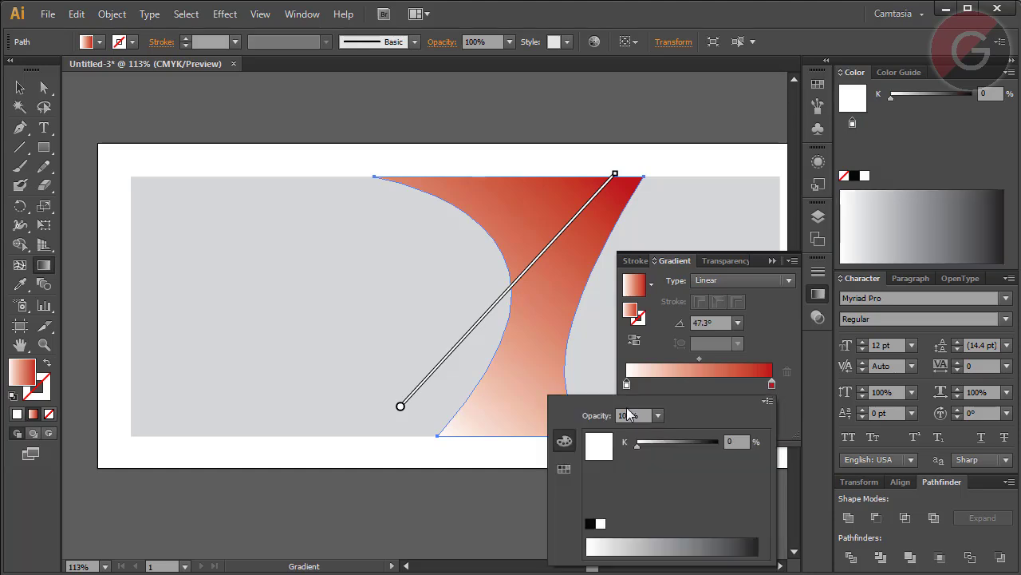
pyautogui.click(768, 400)
pyautogui.click(806, 462)
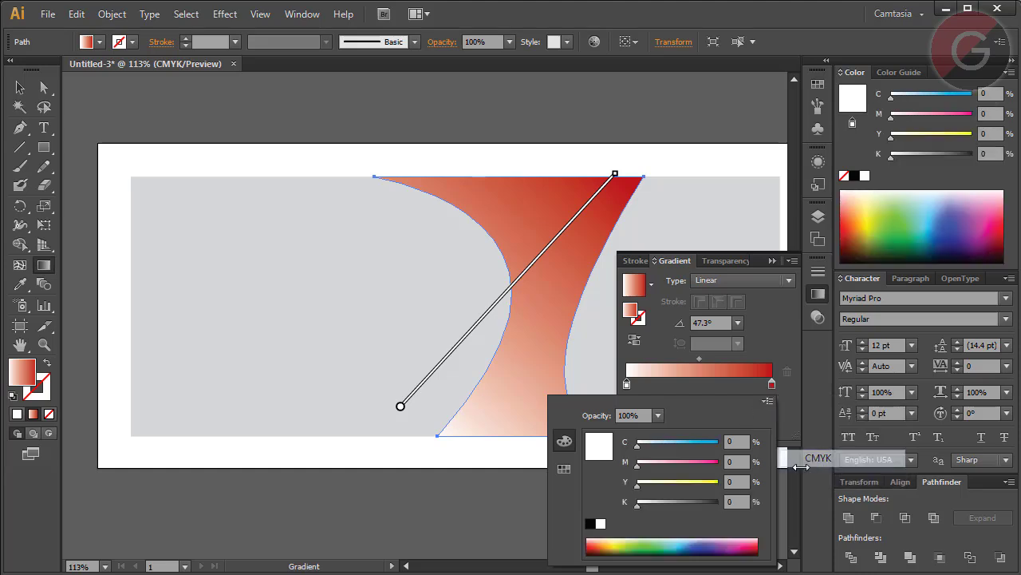
pyautogui.moveTo(683, 483); pyautogui.dragTo(718, 482)
pyautogui.moveTo(637, 463); pyautogui.dragTo(691, 463)
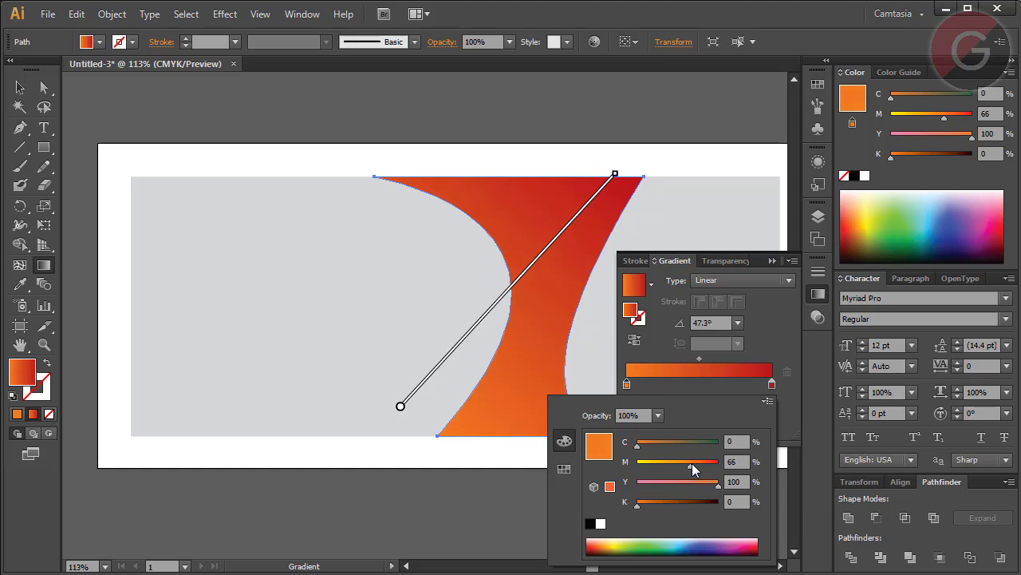
pyautogui.click(824, 298)
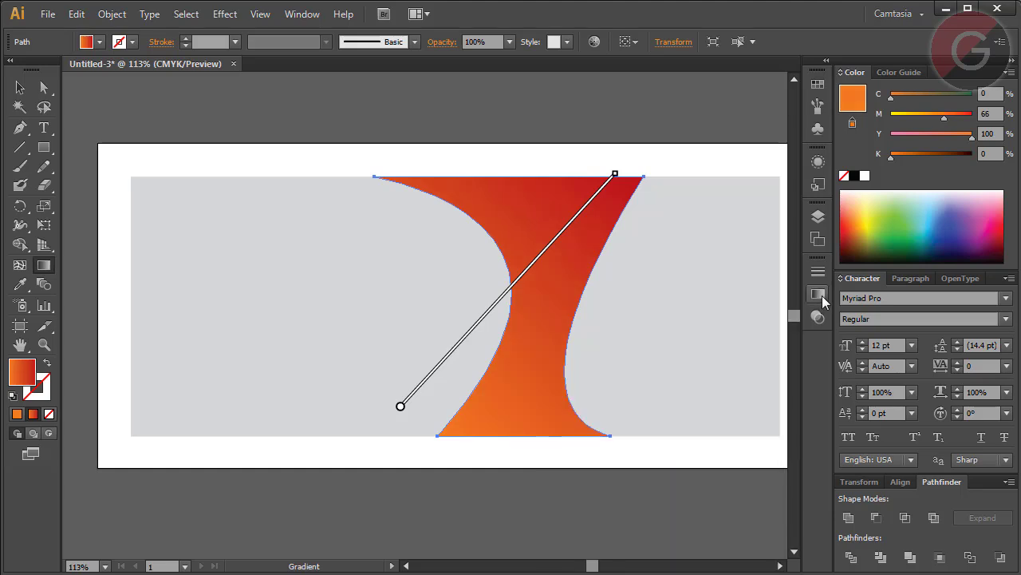
# Select the grey background and gradient ribbon together and lock them with Object > Lock > Selection.
pyautogui.click(19, 89)
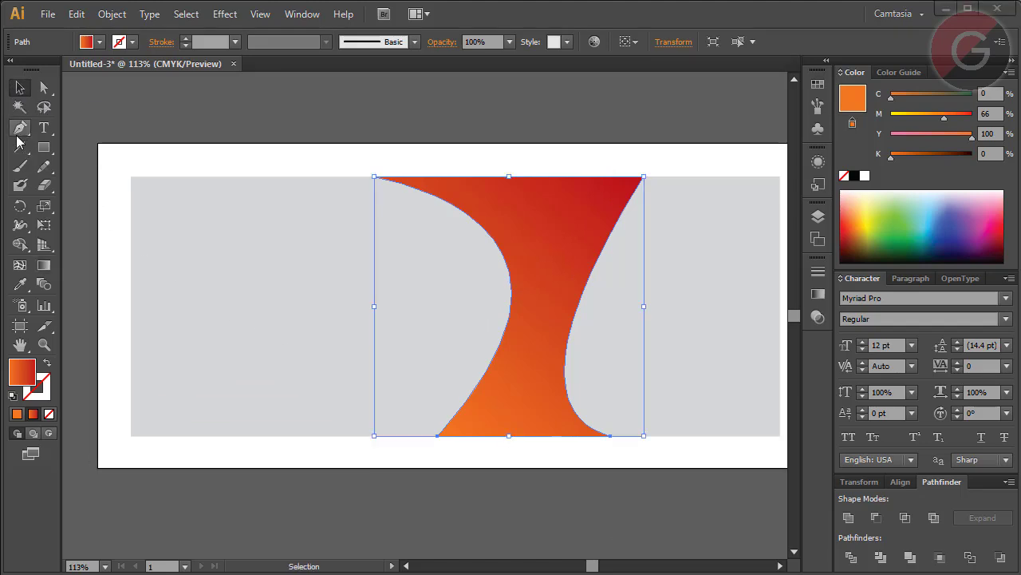
pyautogui.click(27, 132)
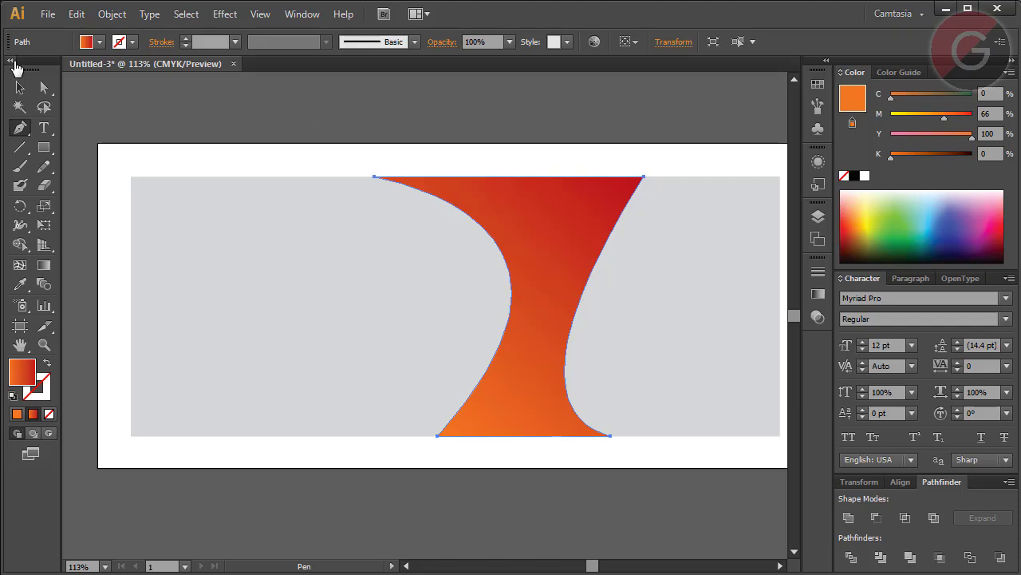
pyautogui.click(19, 88)
pyautogui.click(480, 157)
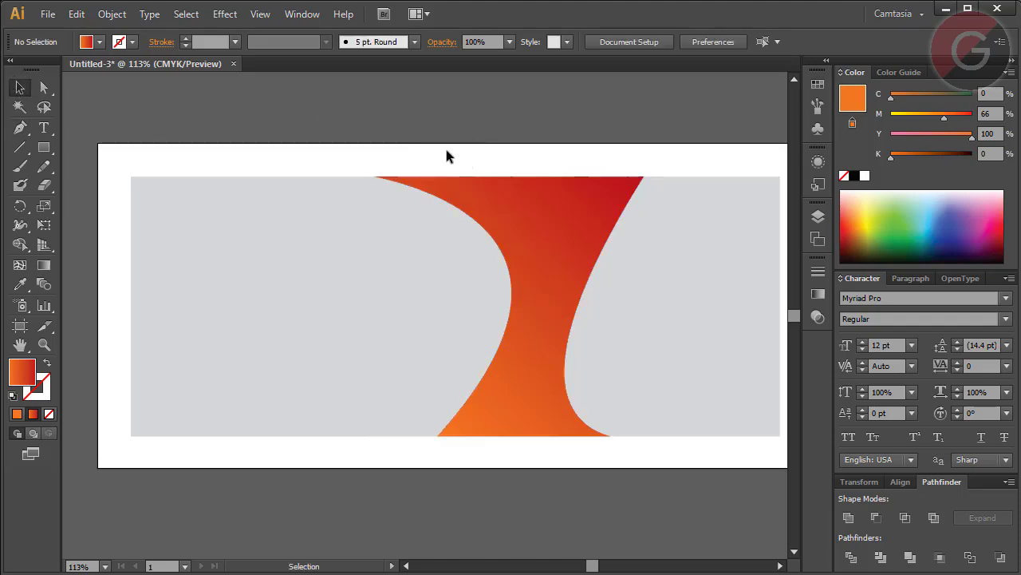
pyautogui.moveTo(394, 148); pyautogui.dragTo(584, 267)
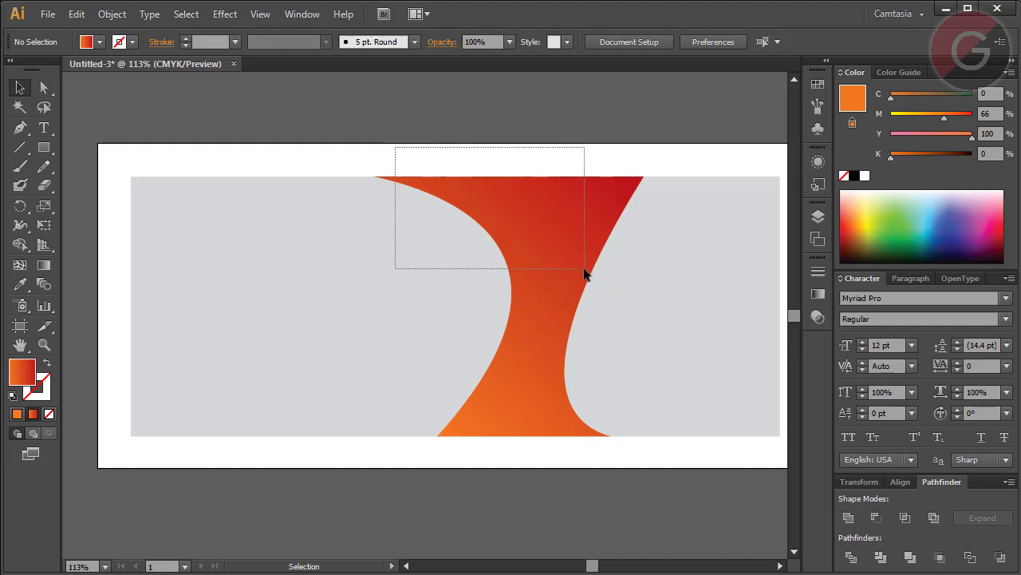
pyautogui.moveTo(399, 141); pyautogui.dragTo(557, 271)
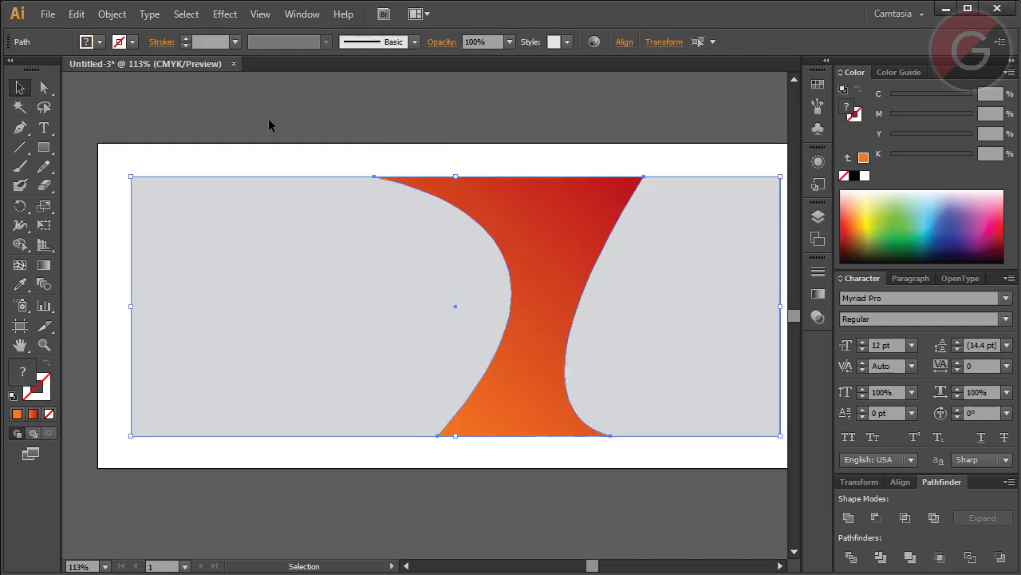
pyautogui.click(112, 14)
pyautogui.moveTo(130, 109)
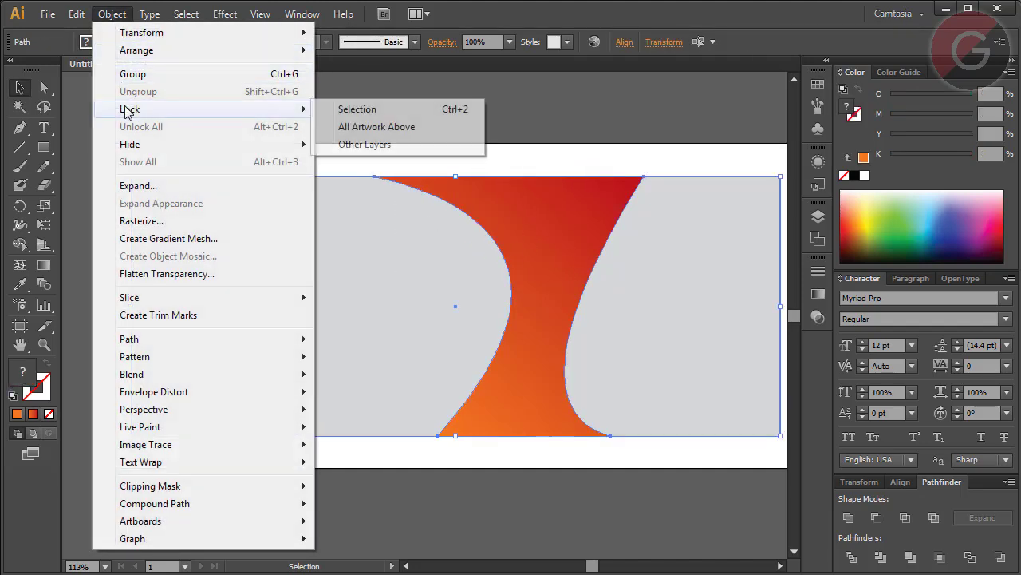
pyautogui.click(357, 109)
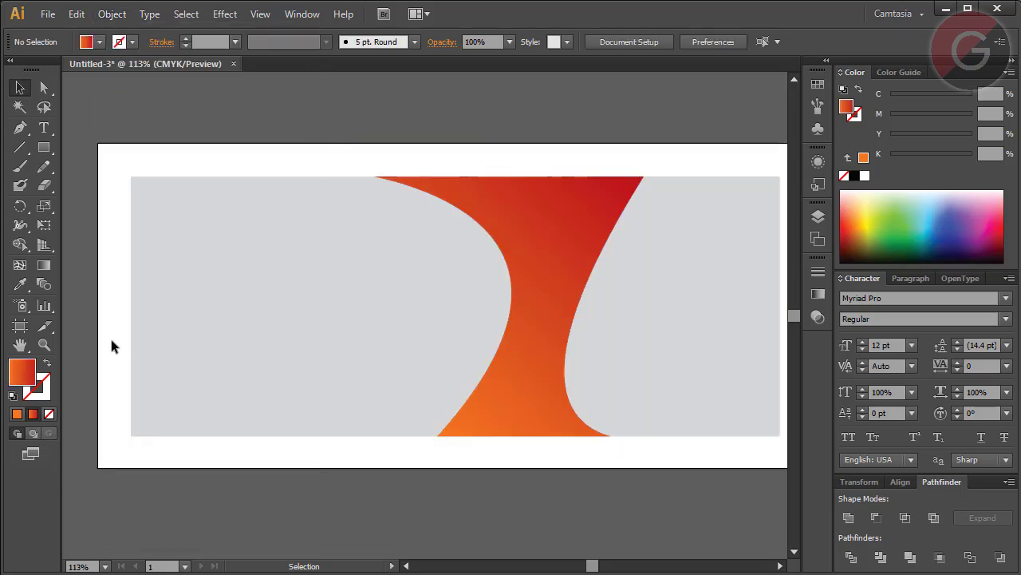
pyautogui.click(44, 344)
# Marquee-zoom onto the ribbon, pick the Pen tool, and enable Smart Guides.
pyautogui.moveTo(354, 157)
pyautogui.mouseDown()
pyautogui.moveTo(751, 496)
pyautogui.moveTo(720, 469)
pyautogui.mouseUp()
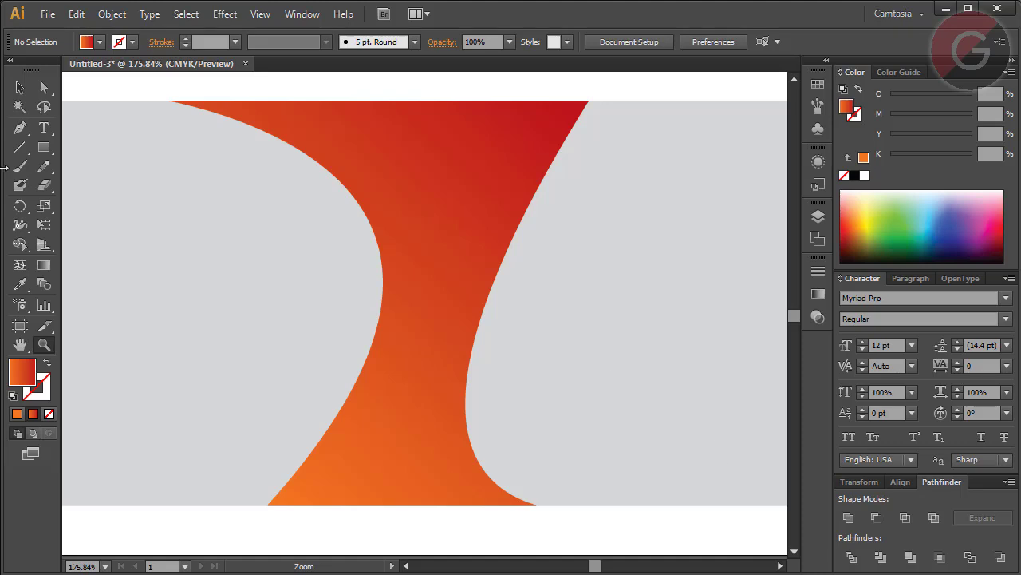
pyautogui.click(19, 128)
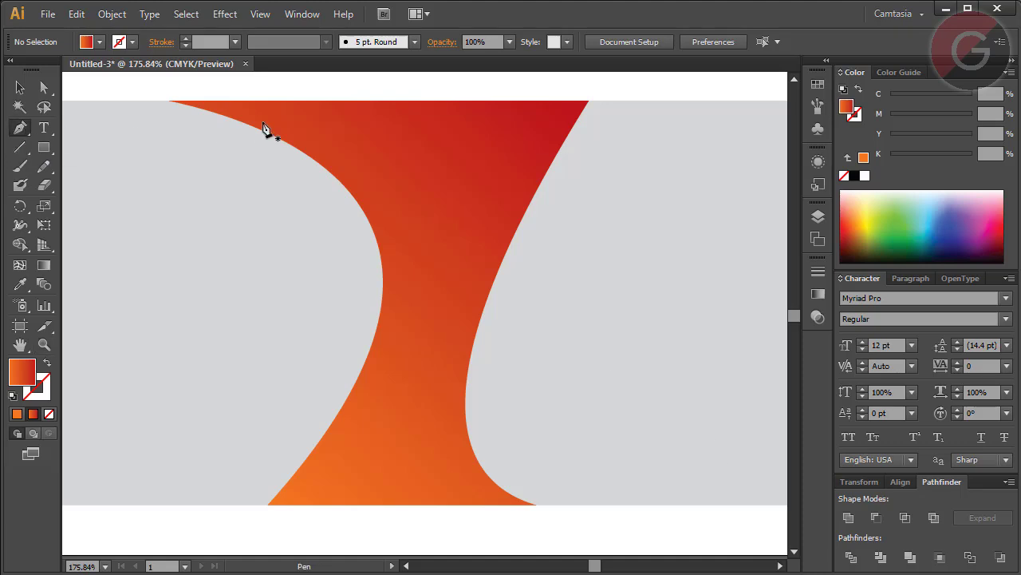
pyautogui.click(268, 14)
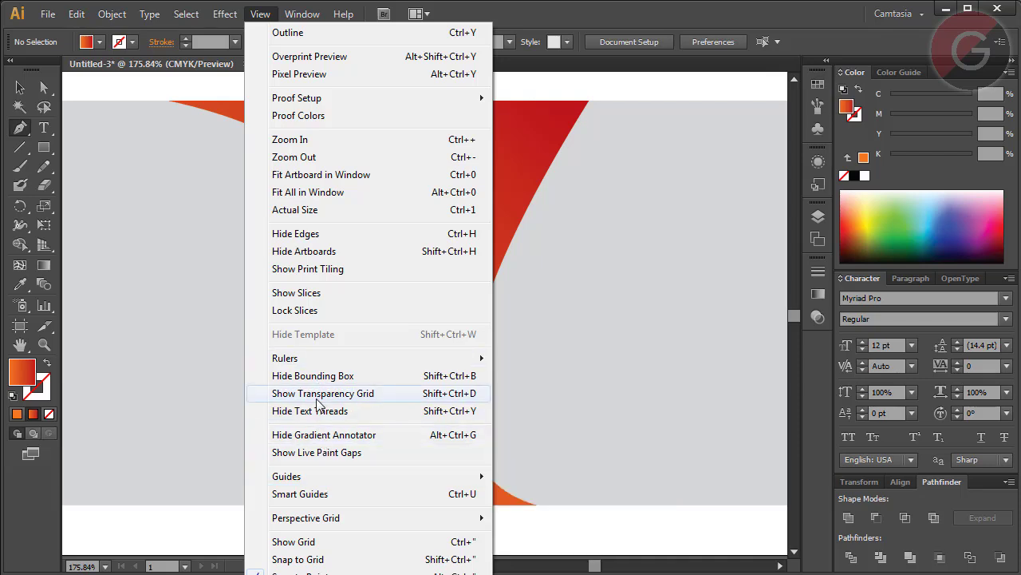
pyautogui.click(310, 495)
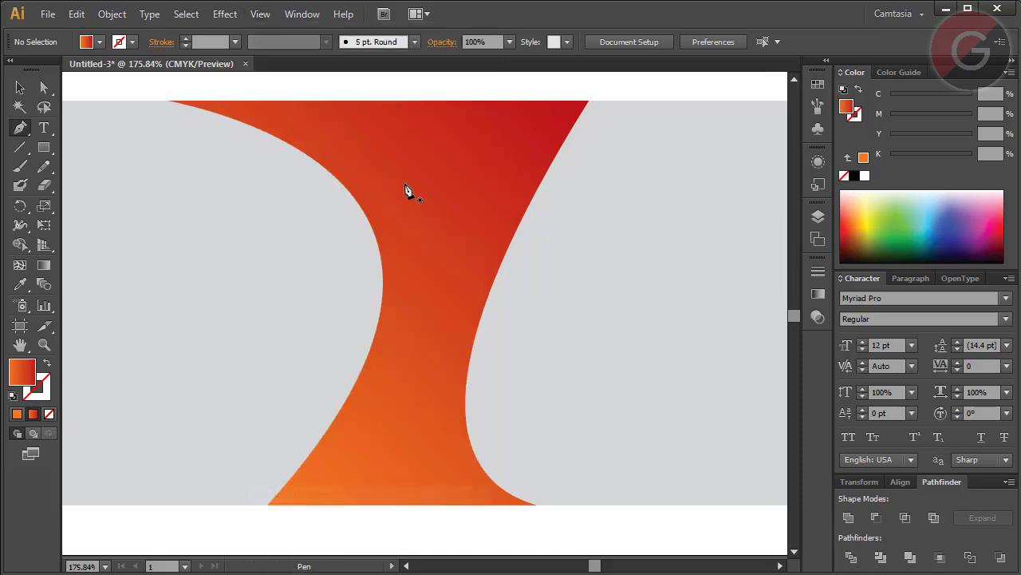
# Draw a closed three-point fold path from the ribbon's top edge, curving via its left edge, to the top-right corner.
pyautogui.click(380, 101)
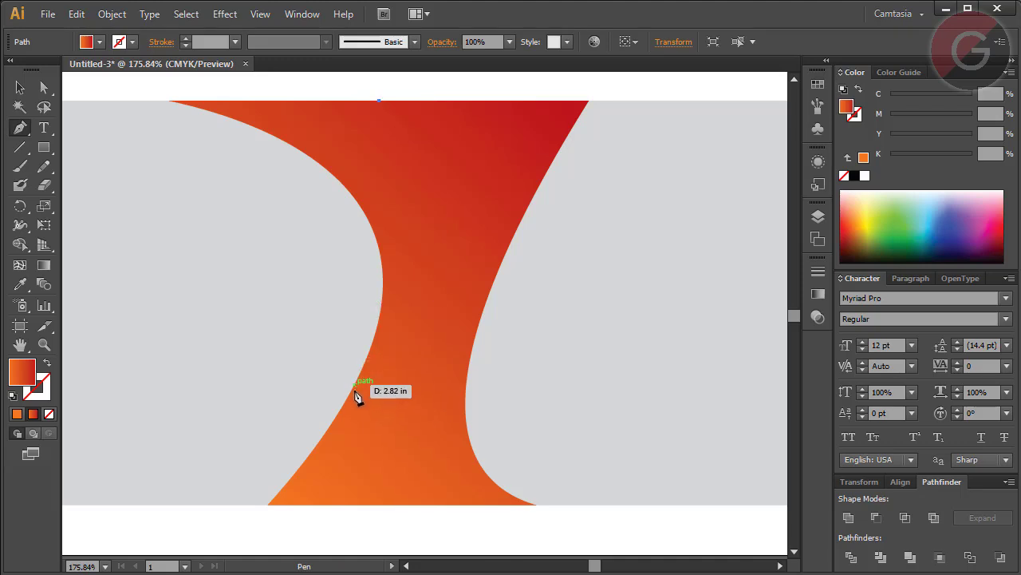
pyautogui.moveTo(360, 372)
pyautogui.mouseDown()
pyautogui.moveTo(226, 463)
pyautogui.moveTo(225, 549)
pyautogui.mouseUp()
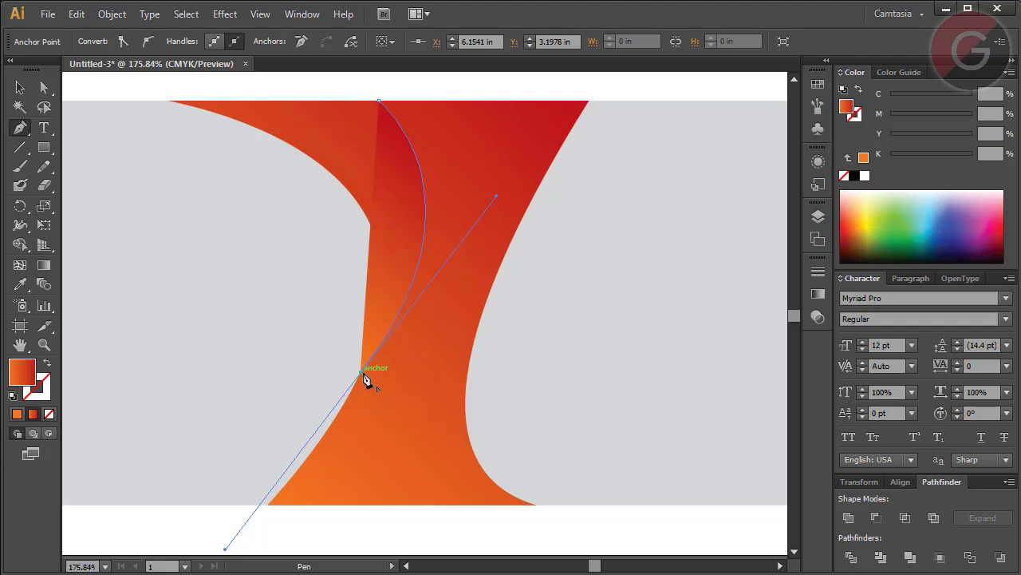
pyautogui.moveTo(364, 378); pyautogui.dragTo(360, 378)
pyautogui.click(362, 376)
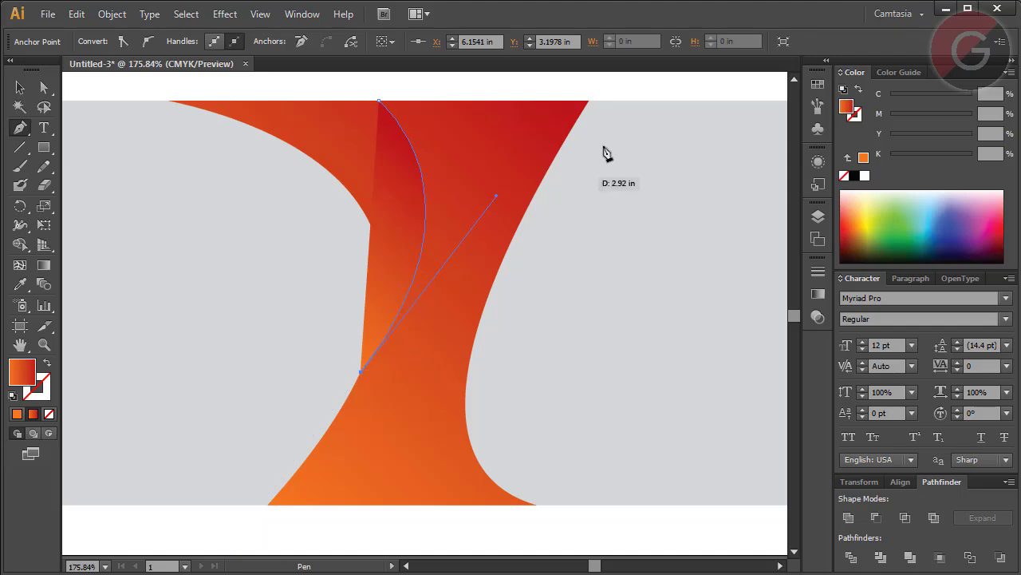
pyautogui.click(589, 101)
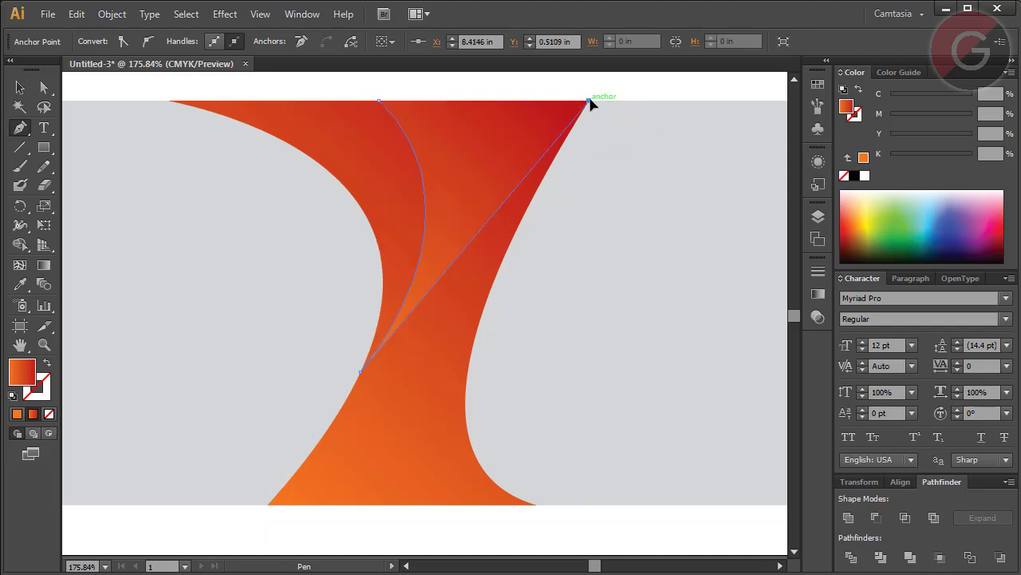
pyautogui.click(379, 102)
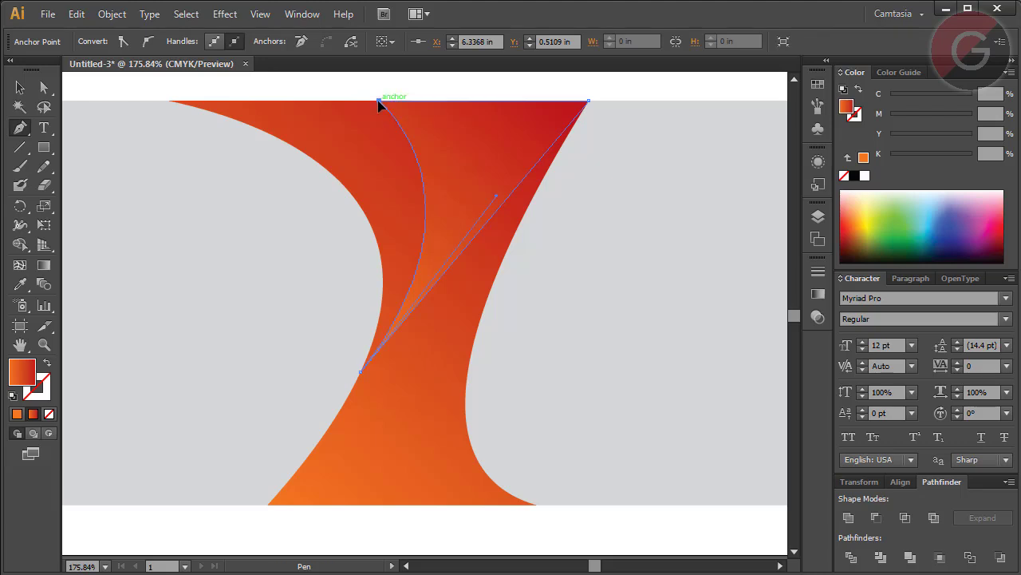
pyautogui.press('v')
pyautogui.click(444, 165)
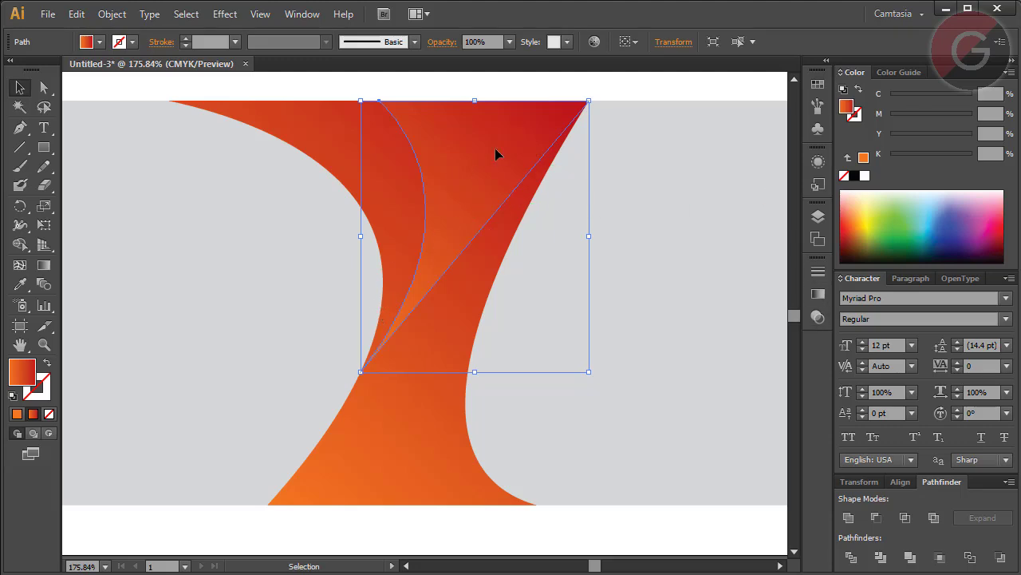
# Shift the fold's dark red gradient stop toward orange, with magenta 65.
pyautogui.click(821, 297)
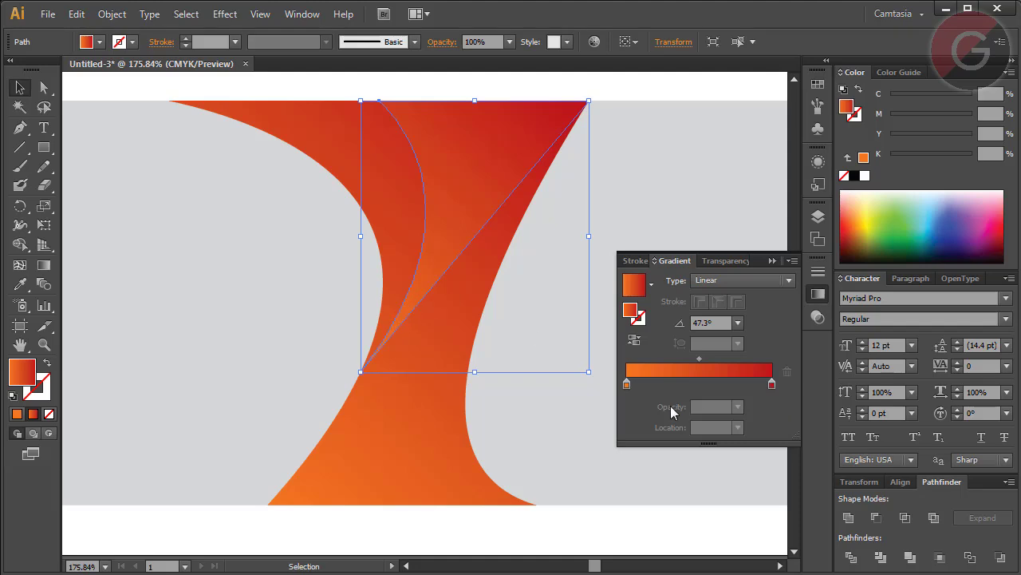
pyautogui.doubleClick(773, 390)
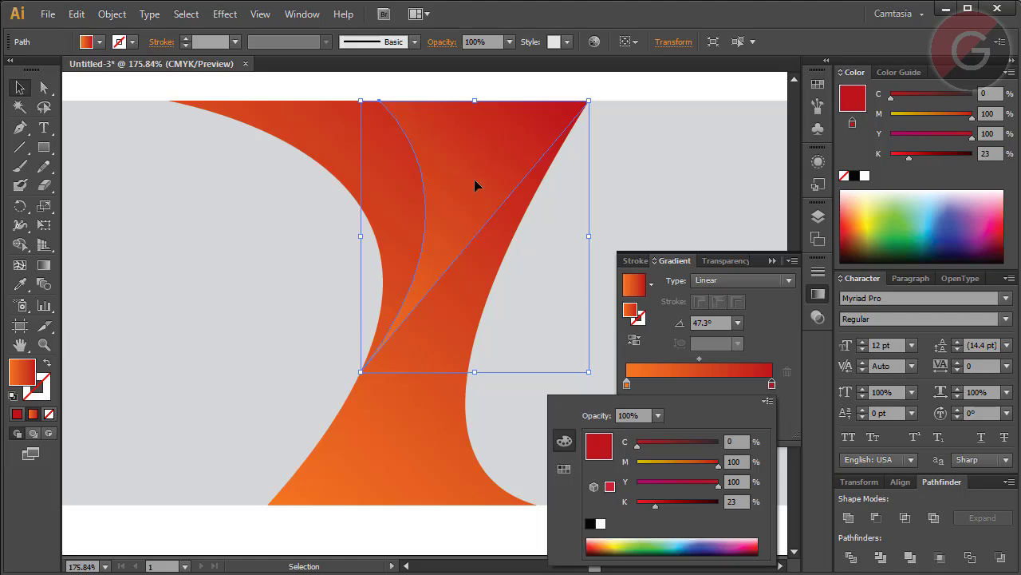
pyautogui.moveTo(665, 511); pyautogui.dragTo(616, 506)
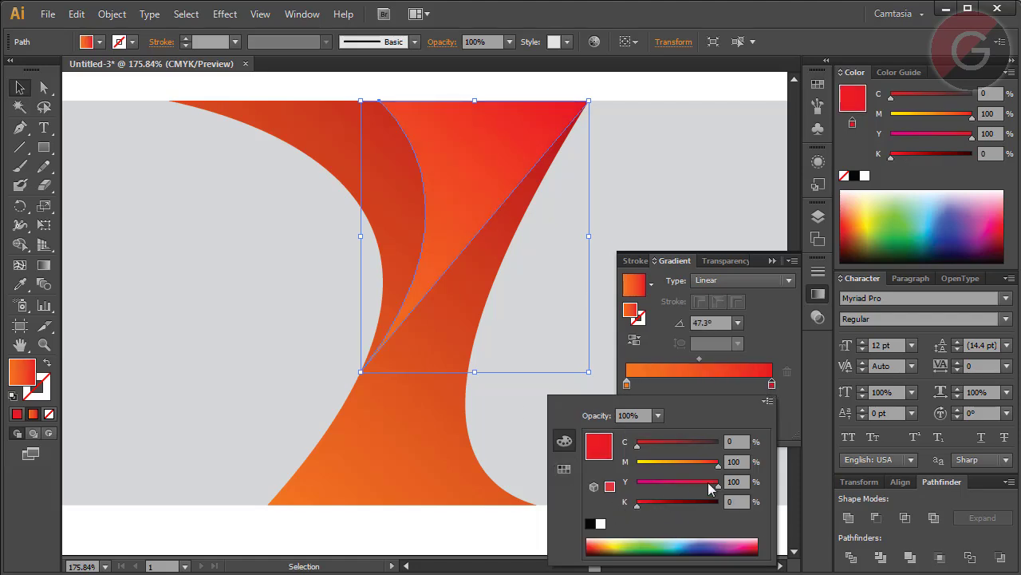
pyautogui.moveTo(714, 465); pyautogui.dragTo(695, 463)
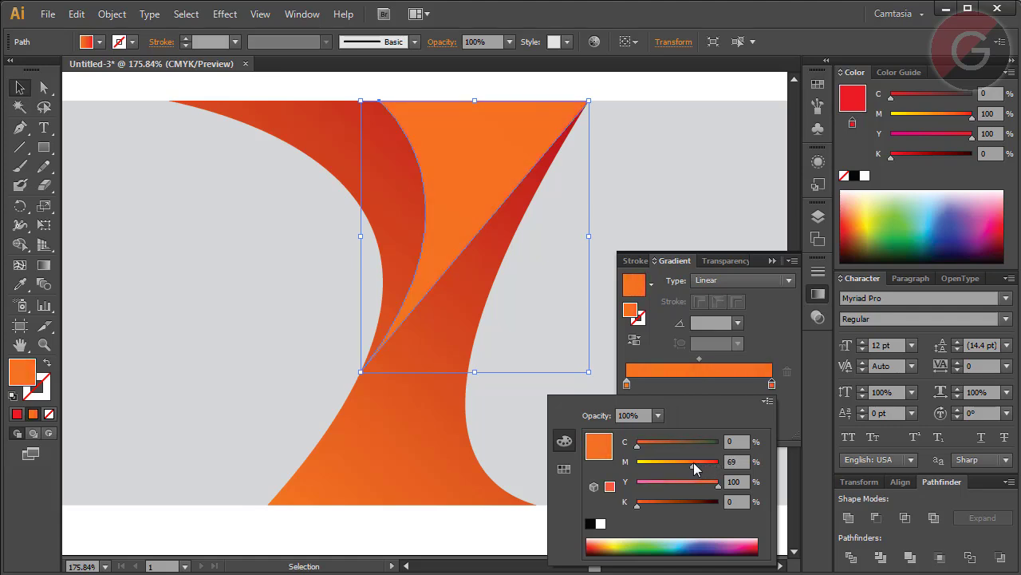
pyautogui.click(743, 461)
pyautogui.write('65')
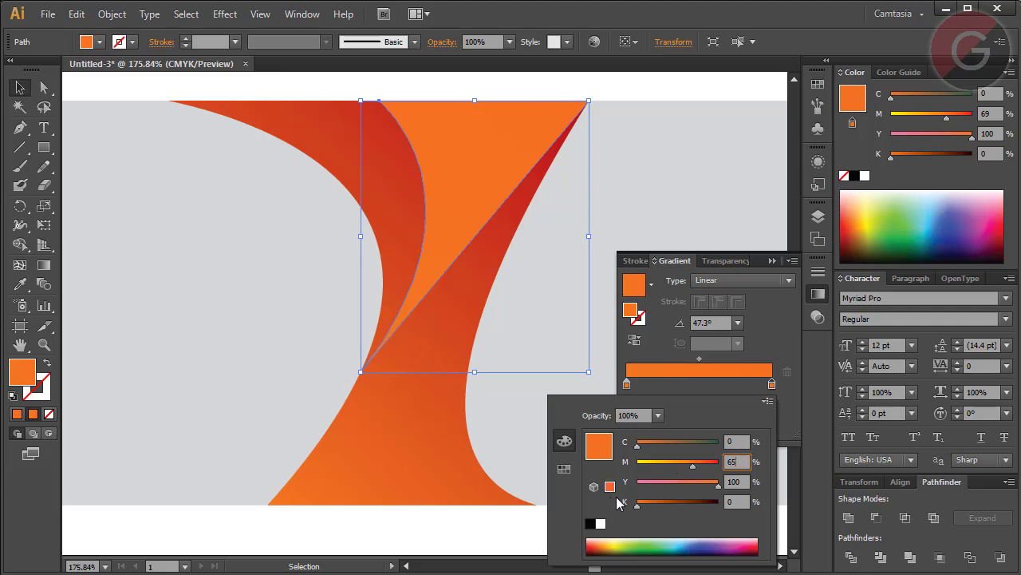
pyautogui.press('Return')
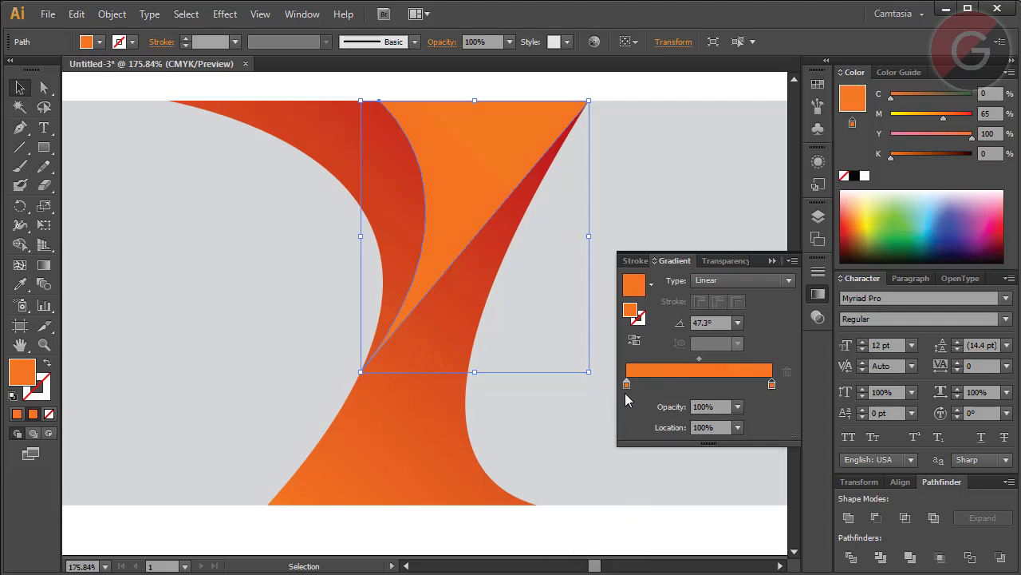
# Set the left gradient stop to a yellower orange with magenta 30.
pyautogui.click(626, 386)
pyautogui.doubleClick(627, 386)
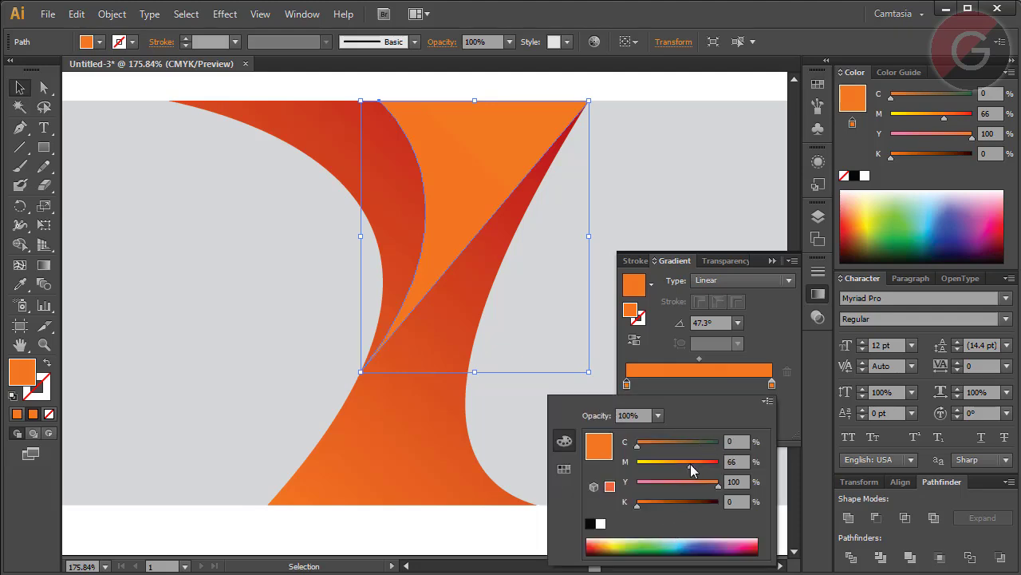
pyautogui.moveTo(691, 469); pyautogui.dragTo(661, 470)
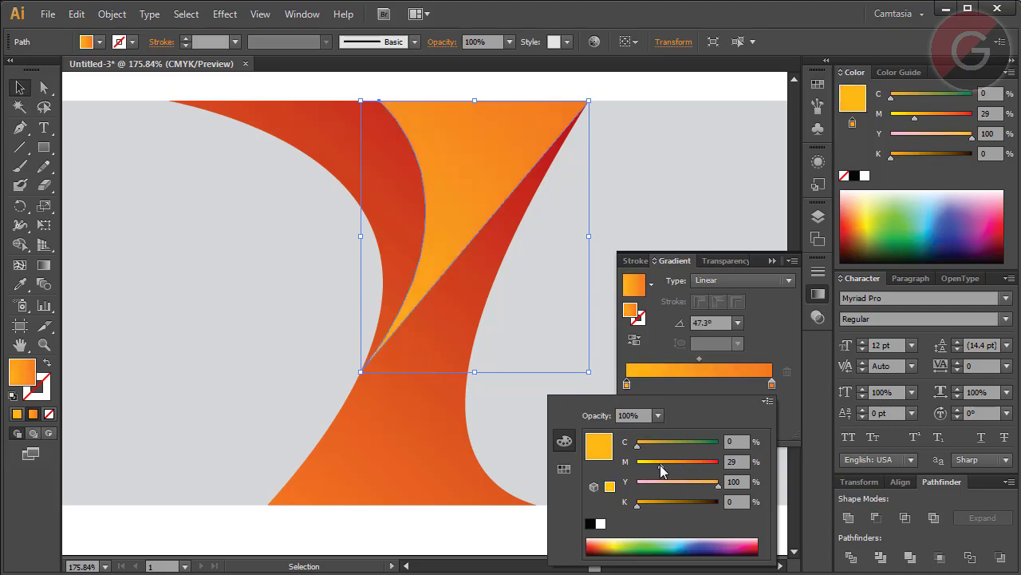
pyautogui.click(734, 461)
pyautogui.write('30')
pyautogui.press('Return')
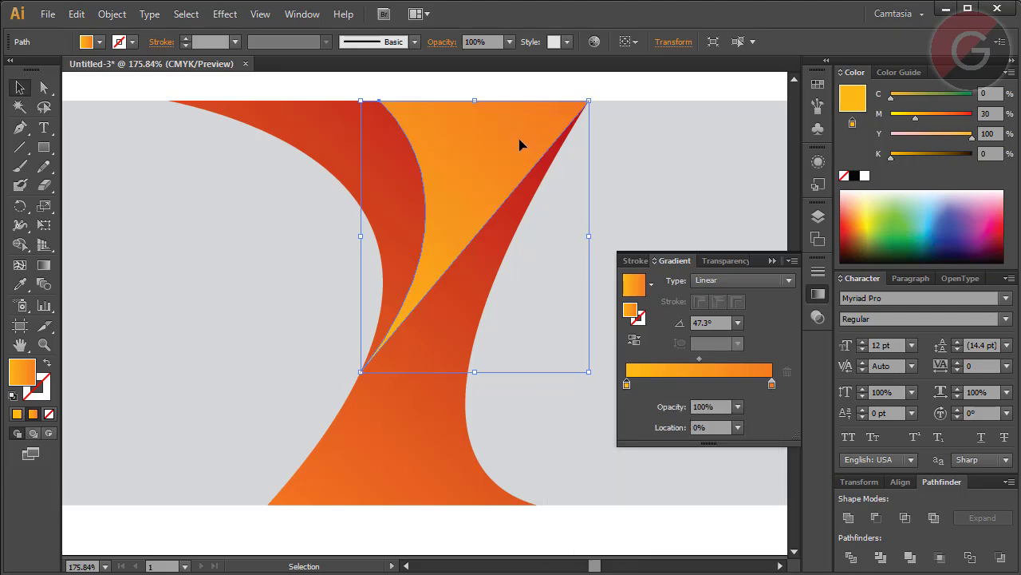
# Make the right gradient stop a redder orange at magenta 80, then deselect.
pyautogui.doubleClick(771, 384)
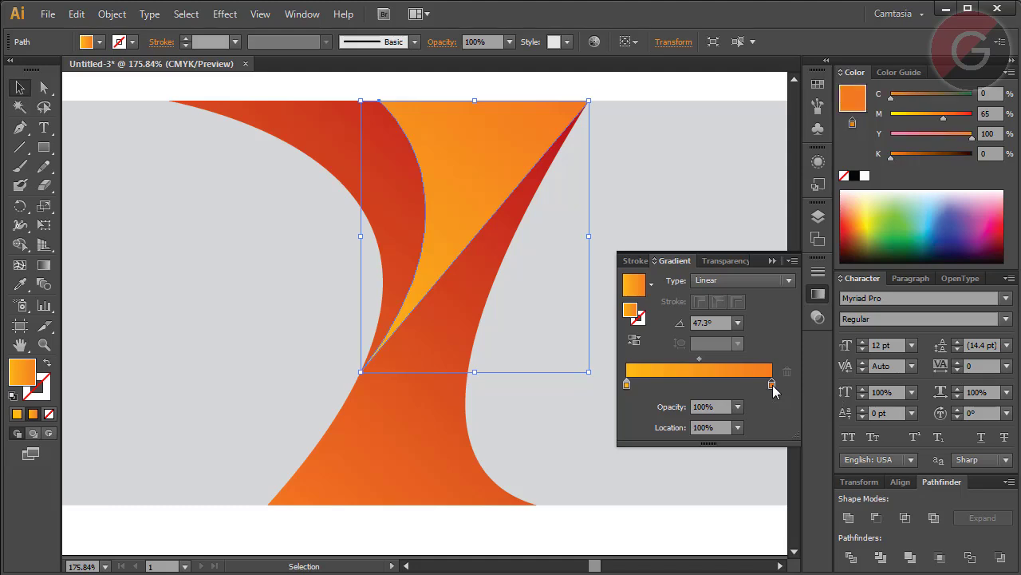
pyautogui.moveTo(691, 468); pyautogui.dragTo(702, 468)
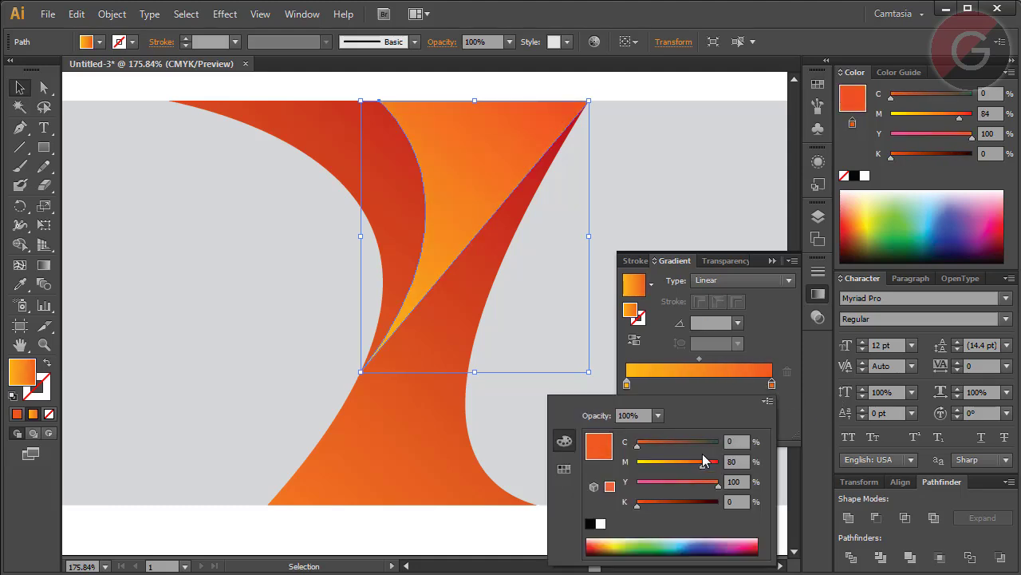
pyautogui.click(571, 75)
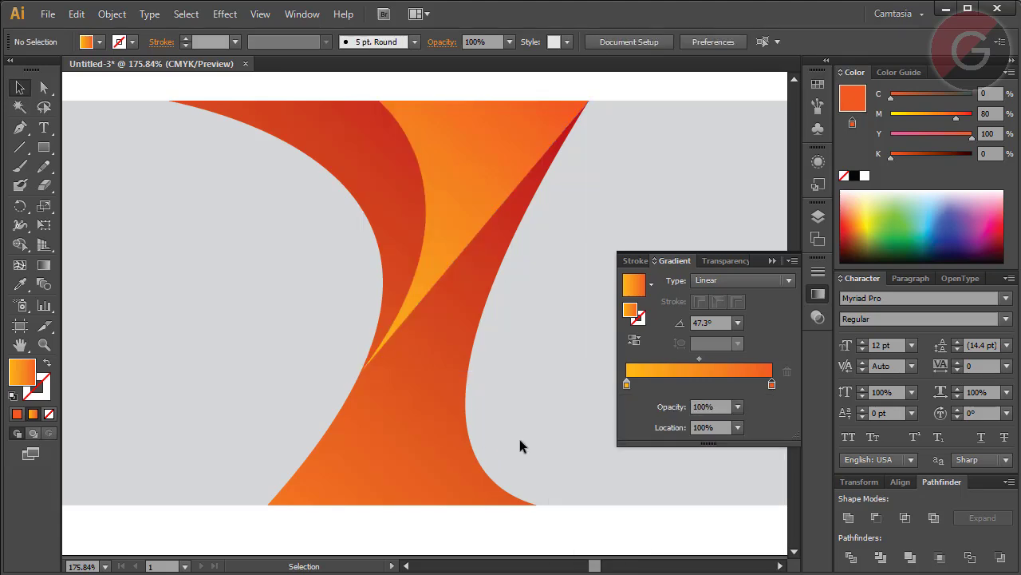
# Start a second pen shape on the ribbon's right edge with a smooth curved anchor at its bottom edge.
pyautogui.moveTo(520, 440); pyautogui.dragTo(475, 440)
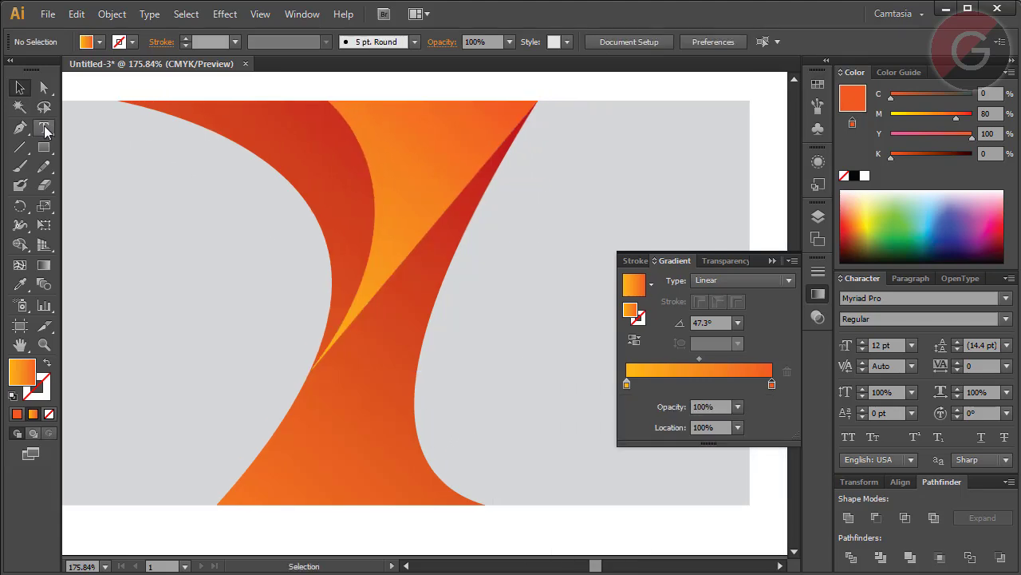
pyautogui.click(20, 128)
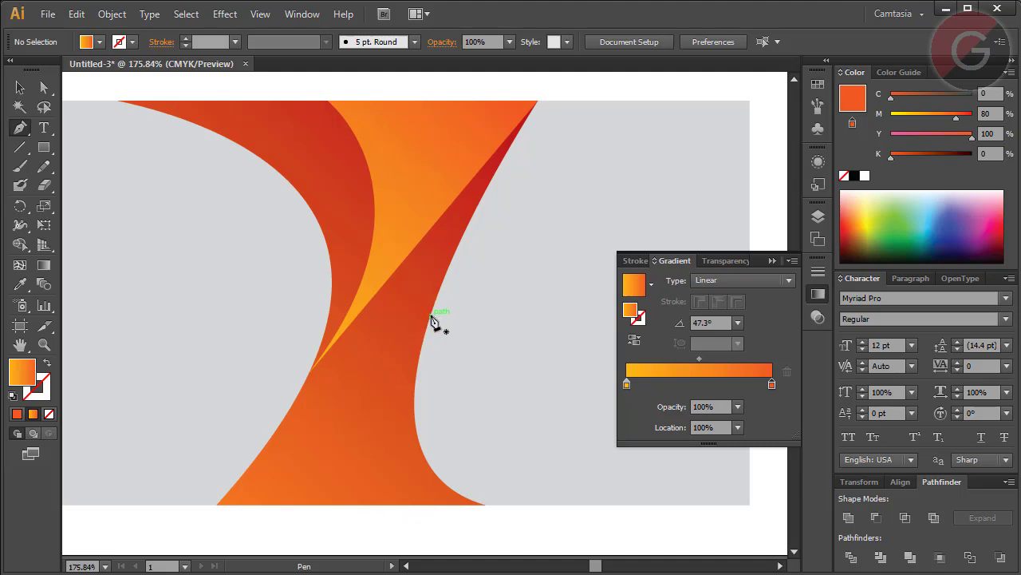
pyautogui.click(431, 316)
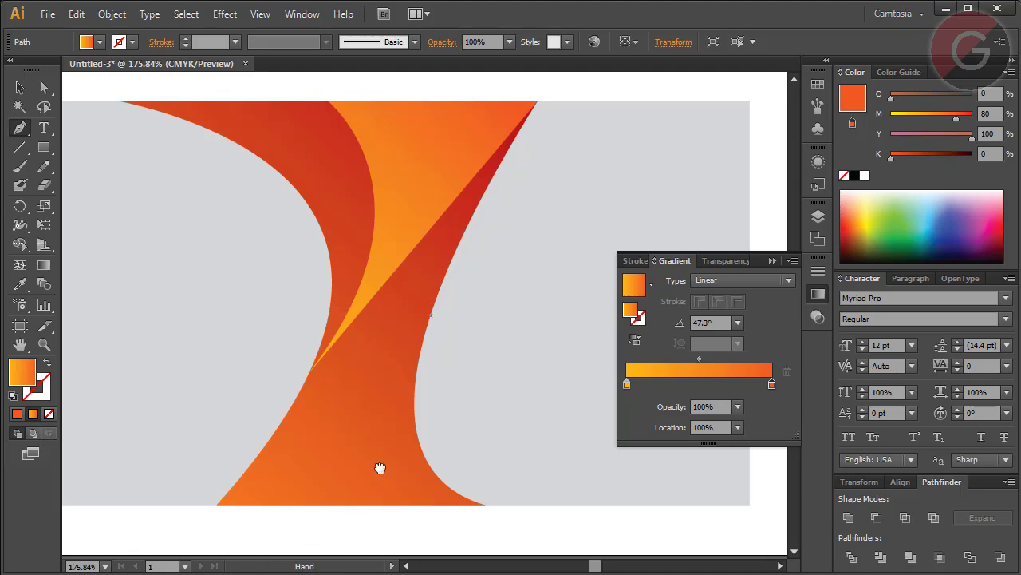
pyautogui.moveTo(374, 479); pyautogui.dragTo(411, 390)
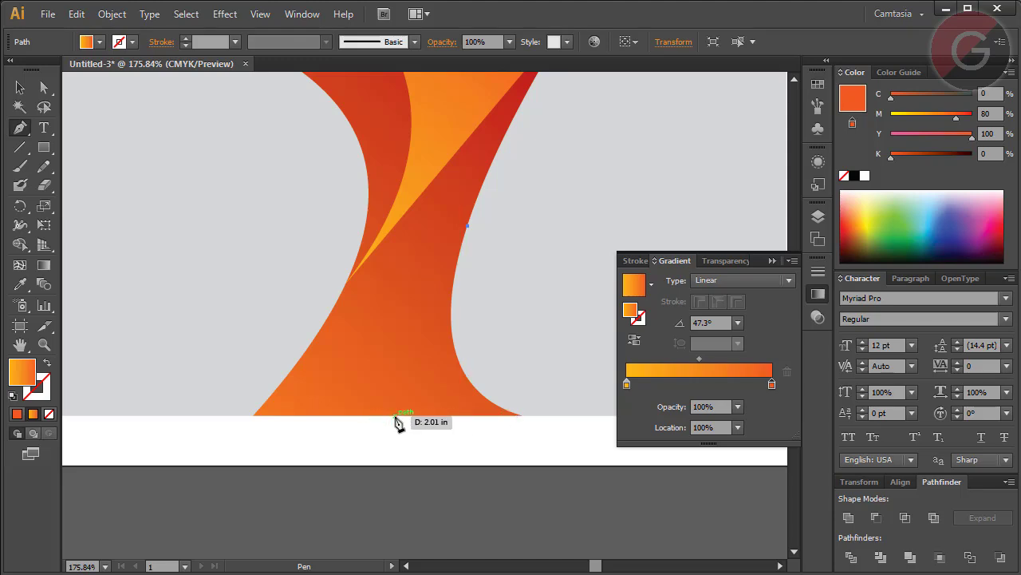
pyautogui.moveTo(394, 414); pyautogui.dragTo(393, 483)
pyautogui.moveTo(405, 533); pyautogui.dragTo(415, 505)
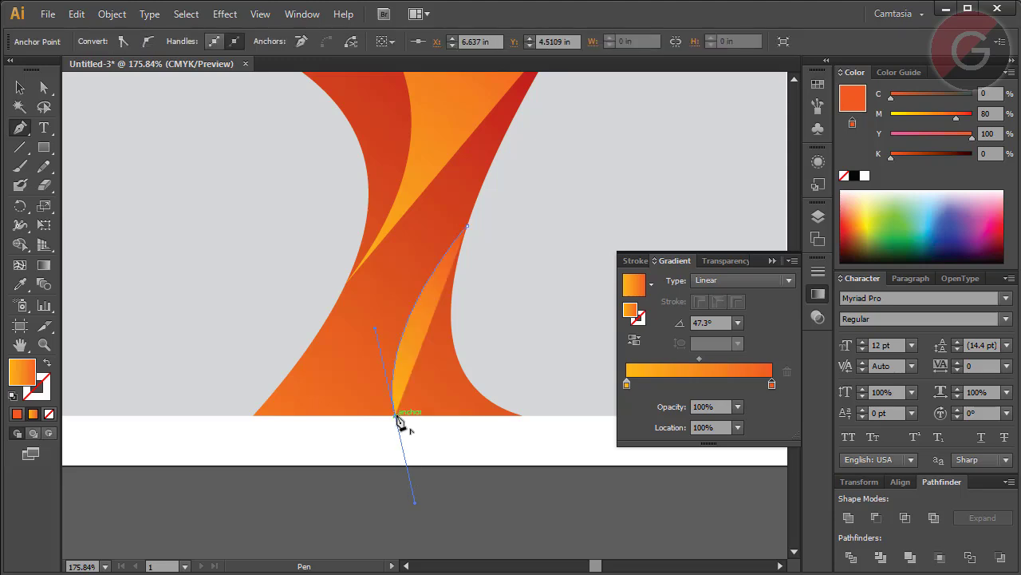
pyautogui.click(395, 415)
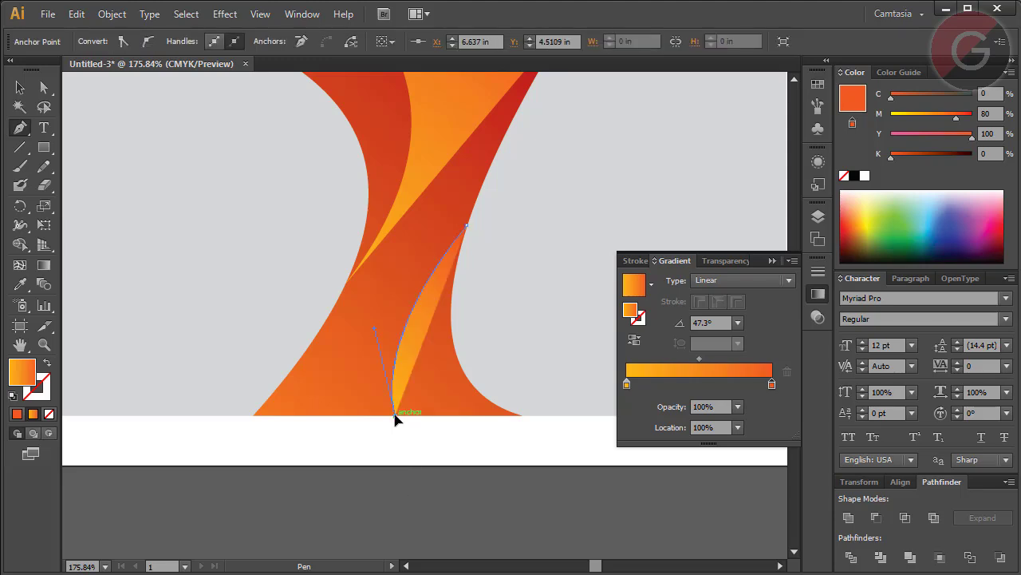
# Add the shape's bottom-right corner, close it at the starting anchor, and deselect.
pyautogui.click(557, 421)
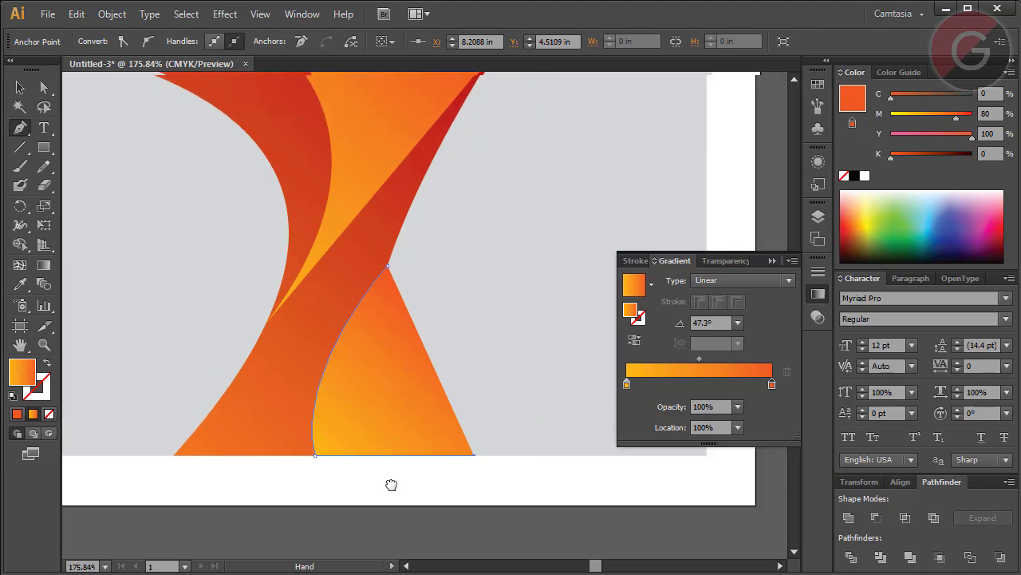
pyautogui.moveTo(482, 437); pyautogui.dragTo(392, 488)
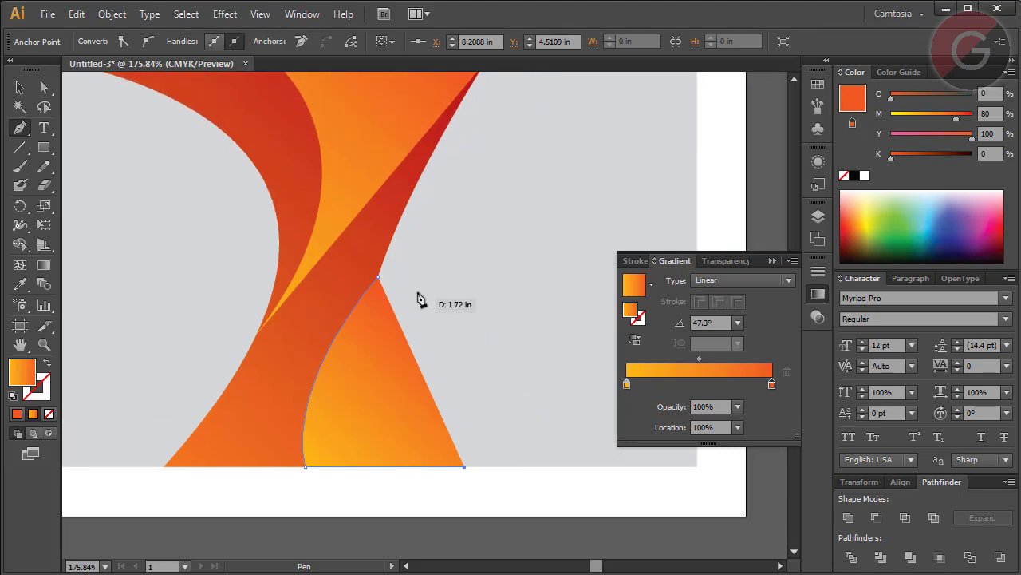
pyautogui.keyDown('ctrl'); pyautogui.click(378, 279); pyautogui.keyUp('ctrl')
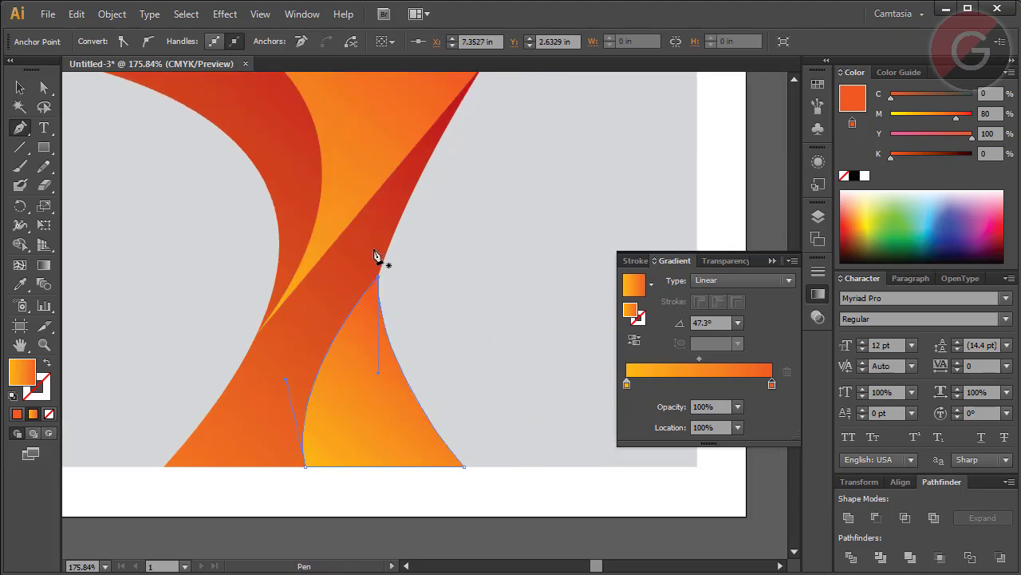
pyautogui.press('v')
pyautogui.click(351, 523)
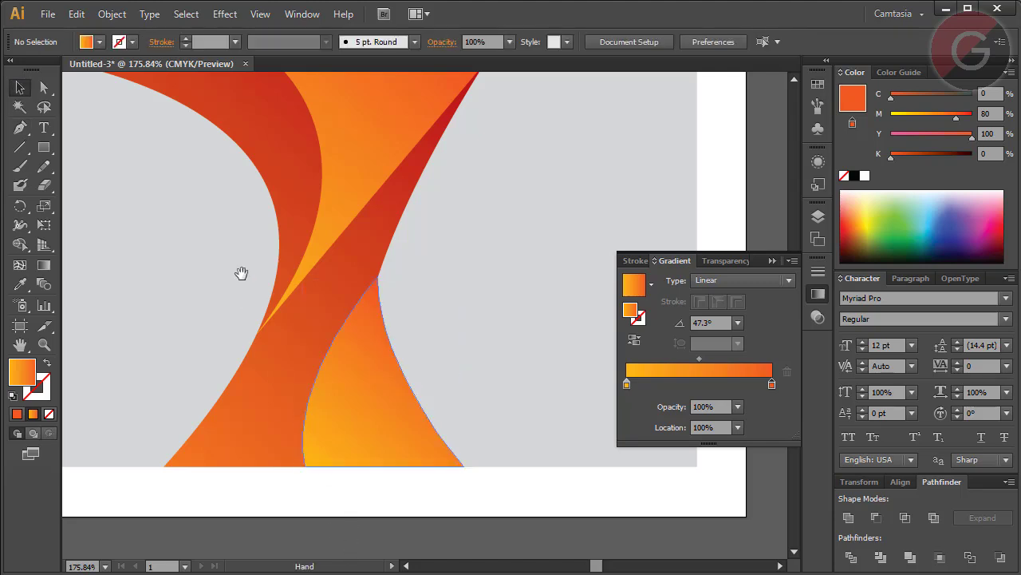
pyautogui.scroll(2, 315, 412)
pyautogui.hscroll(-2, 383, 294)
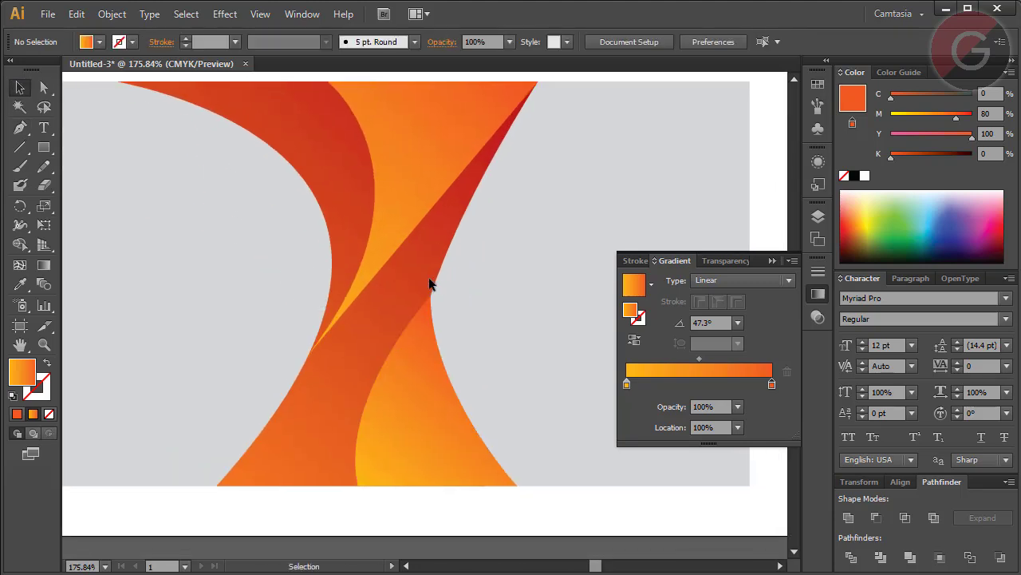
# Unlock all artwork and select only the ribbon shapes, excluding the grey background.
pyautogui.click(112, 14)
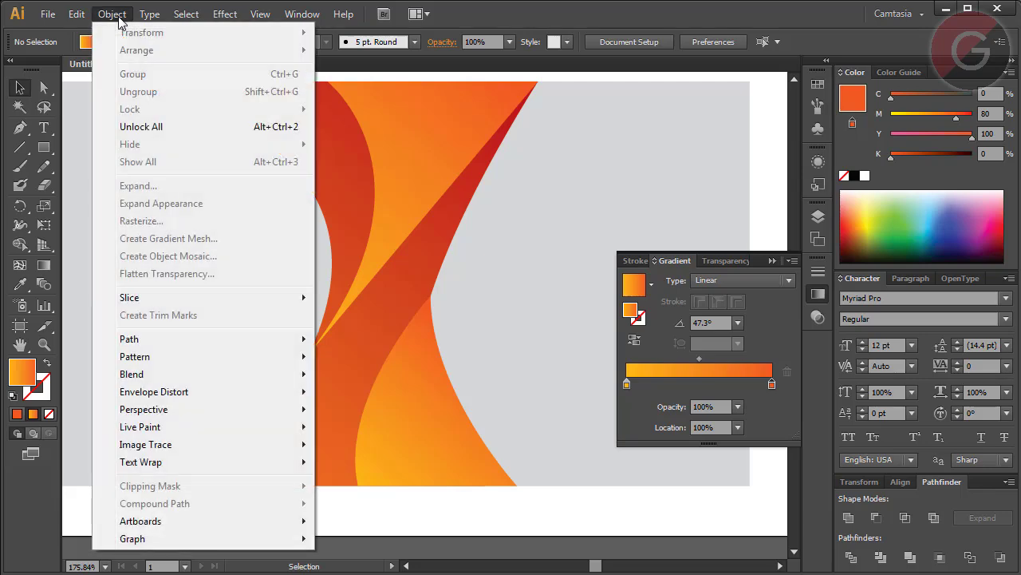
pyautogui.click(151, 129)
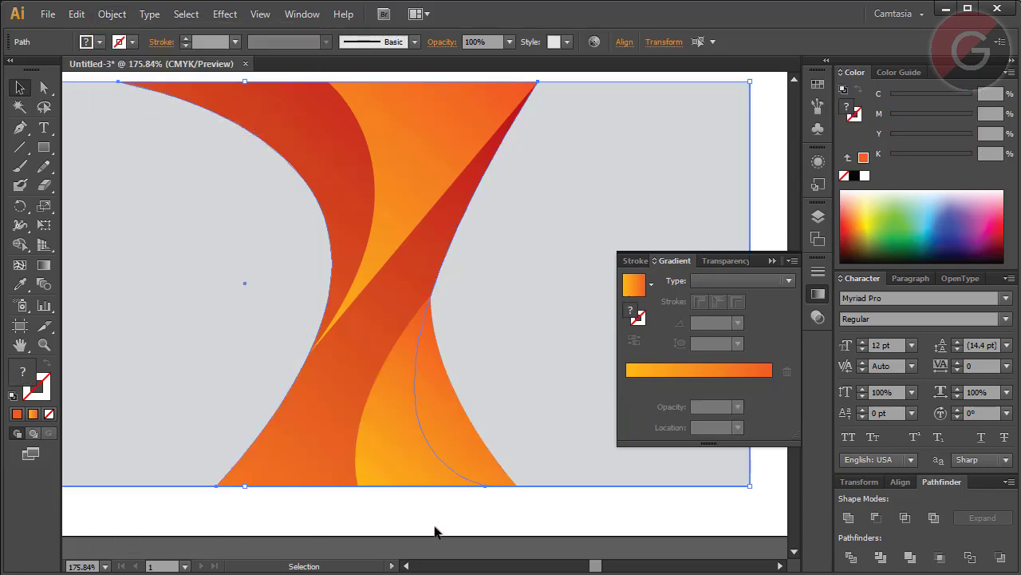
pyautogui.click(434, 529)
pyautogui.moveTo(285, 450)
pyautogui.mouseDown()
pyautogui.moveTo(249, 485)
pyautogui.moveTo(183, 454)
pyautogui.mouseUp()
pyautogui.press('a')
pyautogui.hotkey('ctrl', 'z')
pyautogui.hotkey('ctrl', 'z')
pyautogui.press('v')
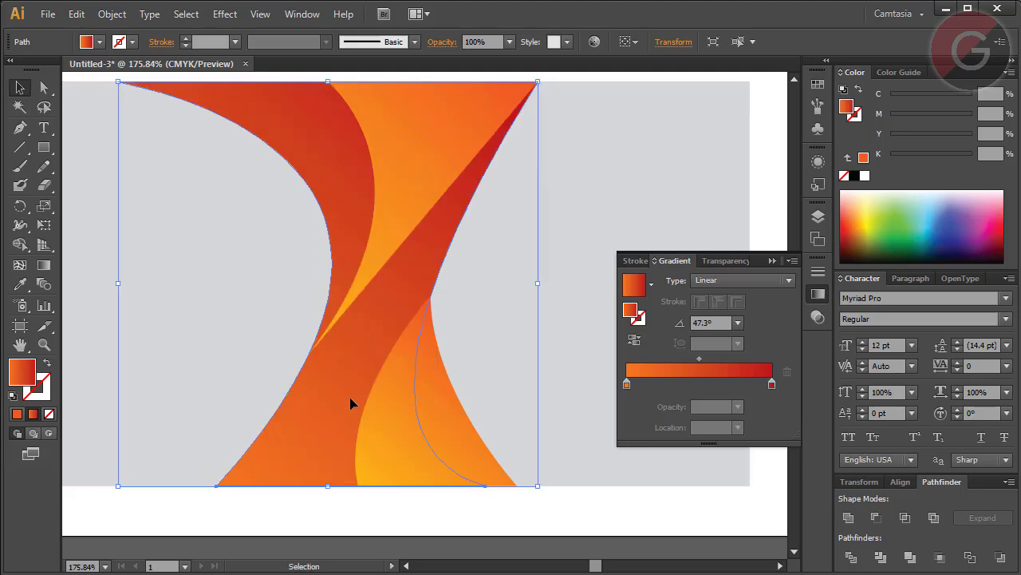
pyautogui.keyDown('shift'); pyautogui.click(217, 207); pyautogui.keyUp('shift')
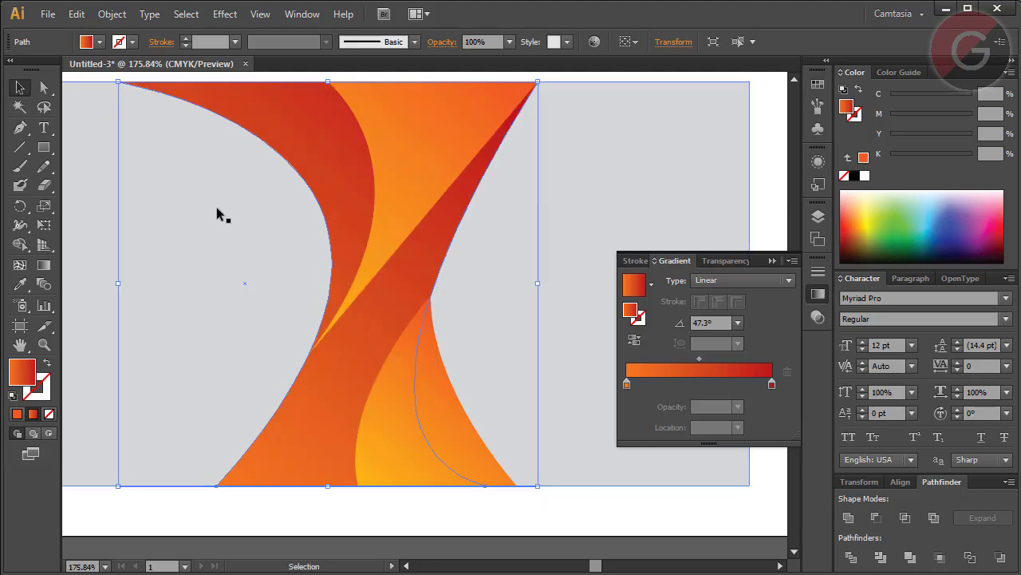
pyautogui.keyDown('shift'); pyautogui.click(70, 96); pyautogui.keyUp('shift')
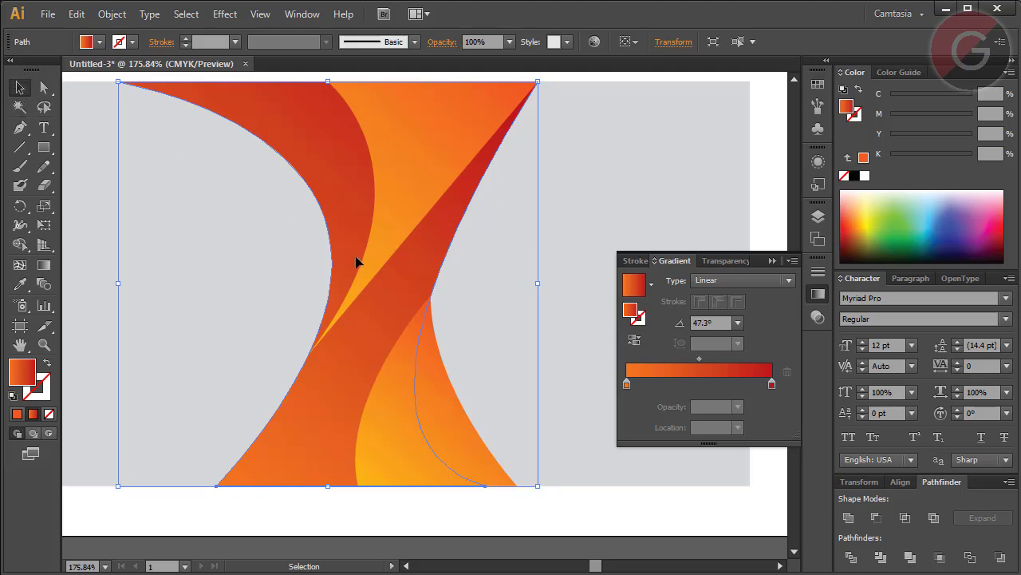
# Copy the ribbon in place with a 0, 0 Move, then Intersect it with the new lower piece.
pyautogui.press('Return')
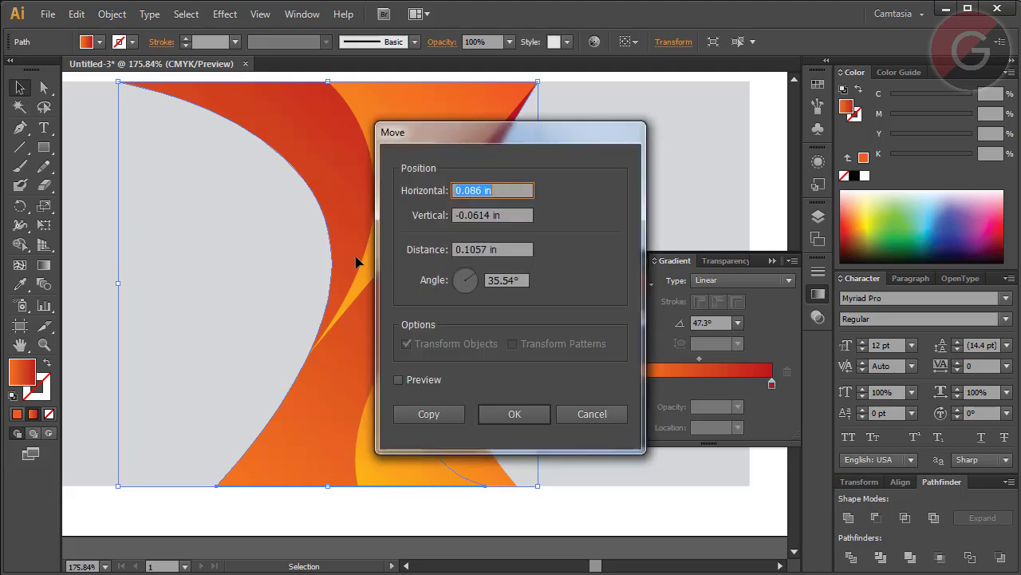
pyautogui.write('0')
pyautogui.press('Tab')
pyautogui.write('0')
pyautogui.press('Tab')
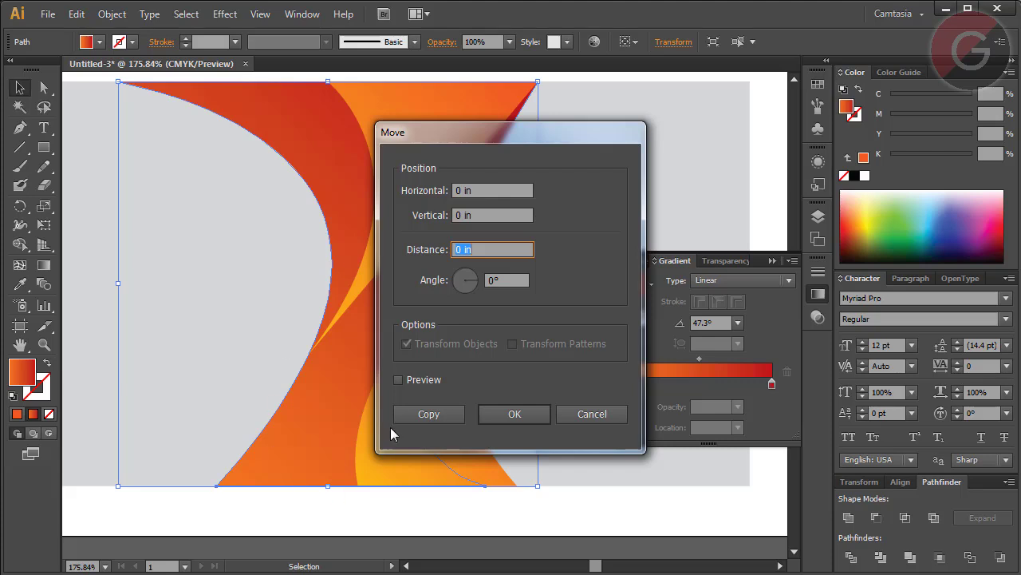
pyautogui.click(410, 412)
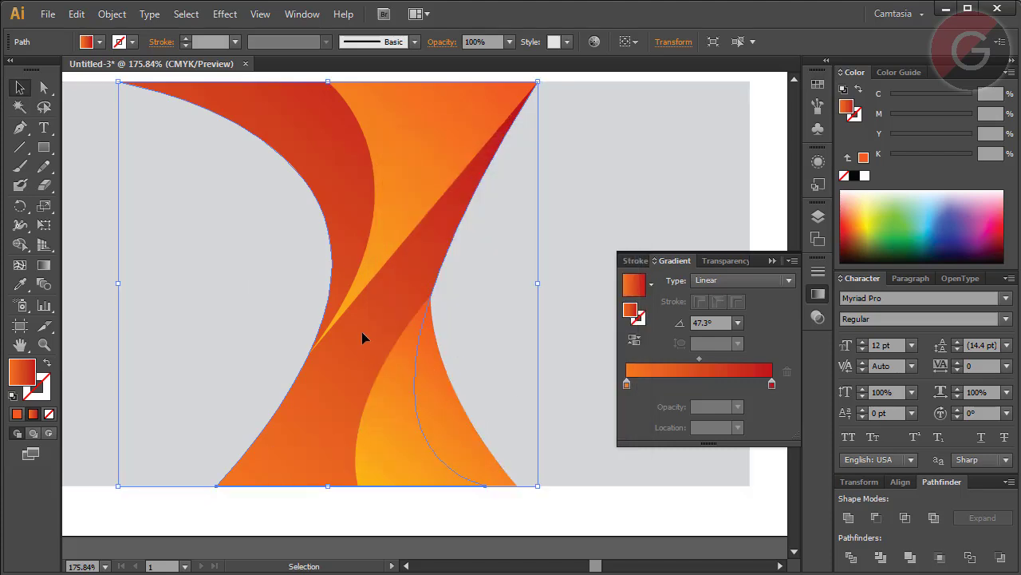
pyautogui.keyDown('shift'); pyautogui.click(398, 424); pyautogui.keyUp('shift')
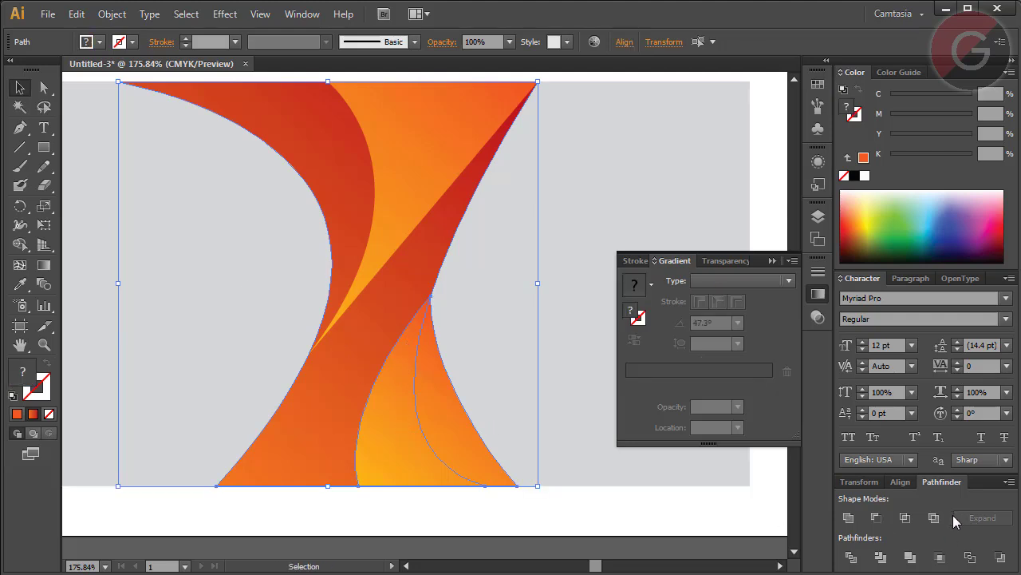
pyautogui.click(910, 519)
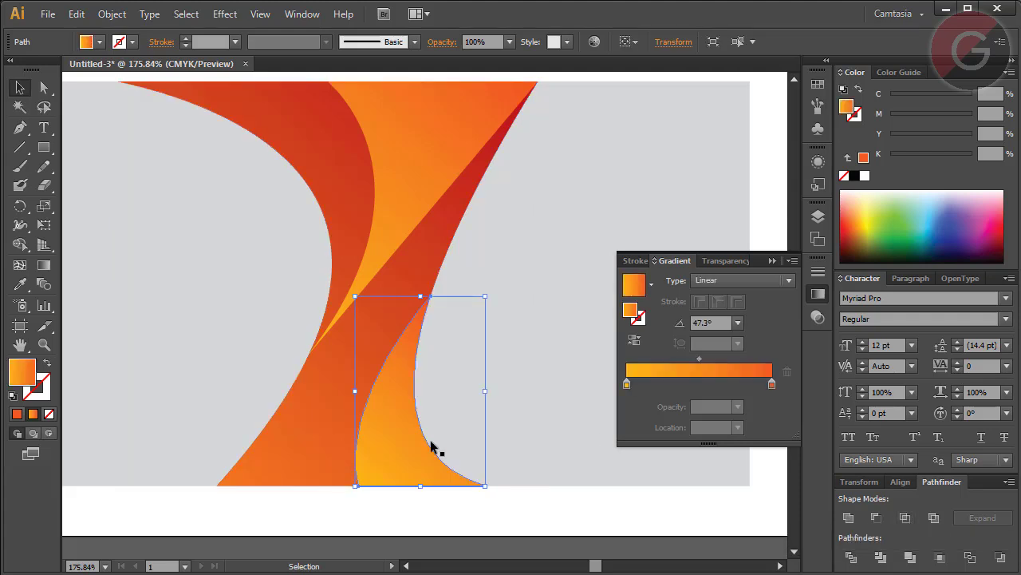
pyautogui.click(453, 525)
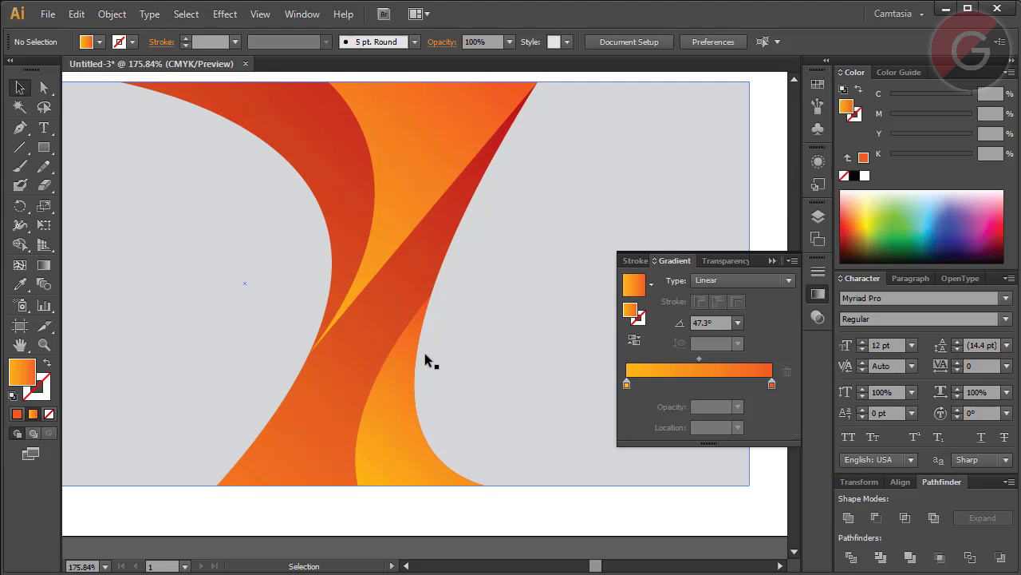
# Fit the artboard on screen, close the Gradient panel, and select the grey background rectangle.
pyautogui.click(105, 567)
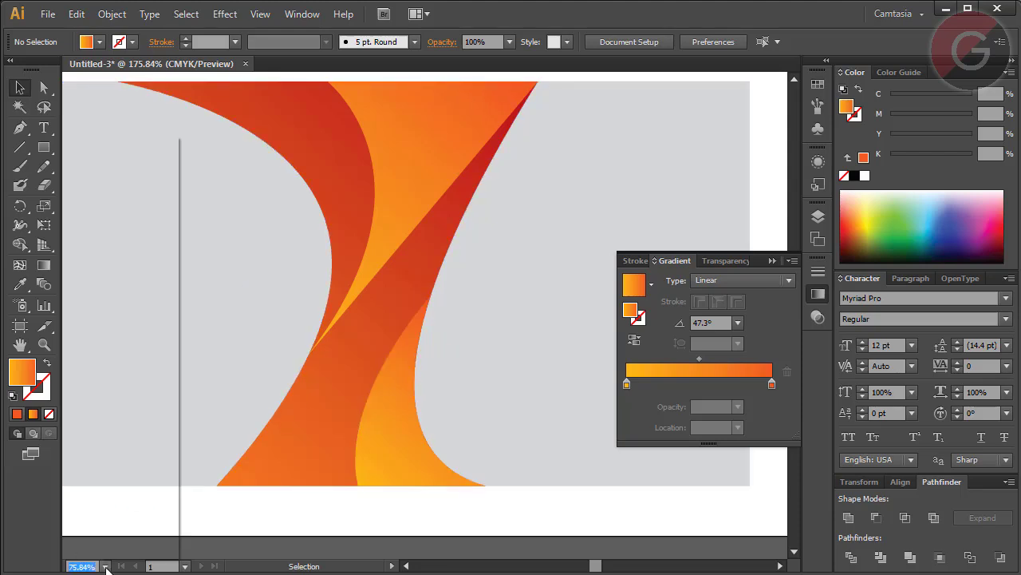
pyautogui.click(110, 548)
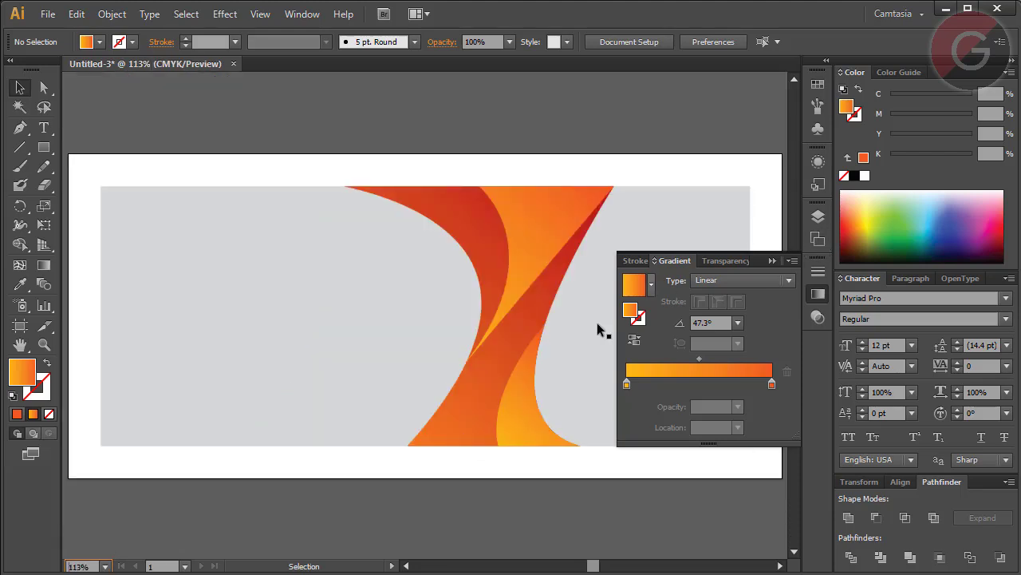
pyautogui.click(817, 293)
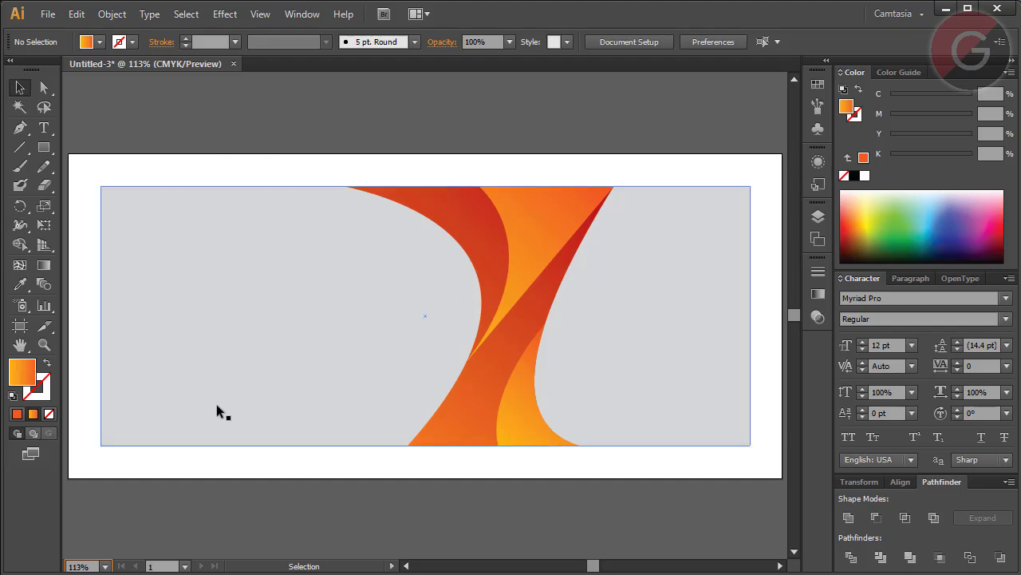
pyautogui.click(331, 341)
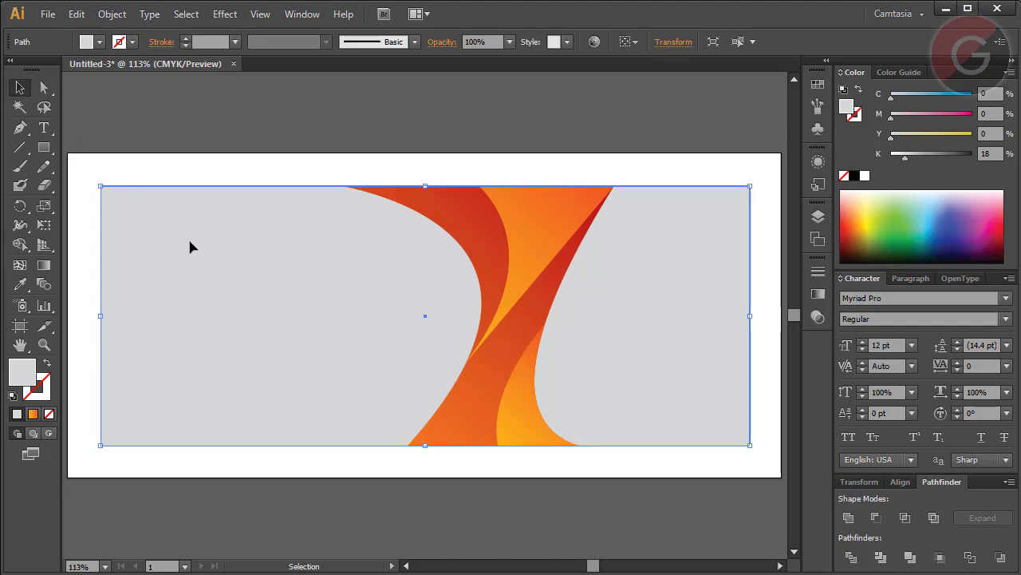
# Duplicate the background in place, narrow it to the left side, and colour it CMYK 0/100/100/75.
pyautogui.press('Return')
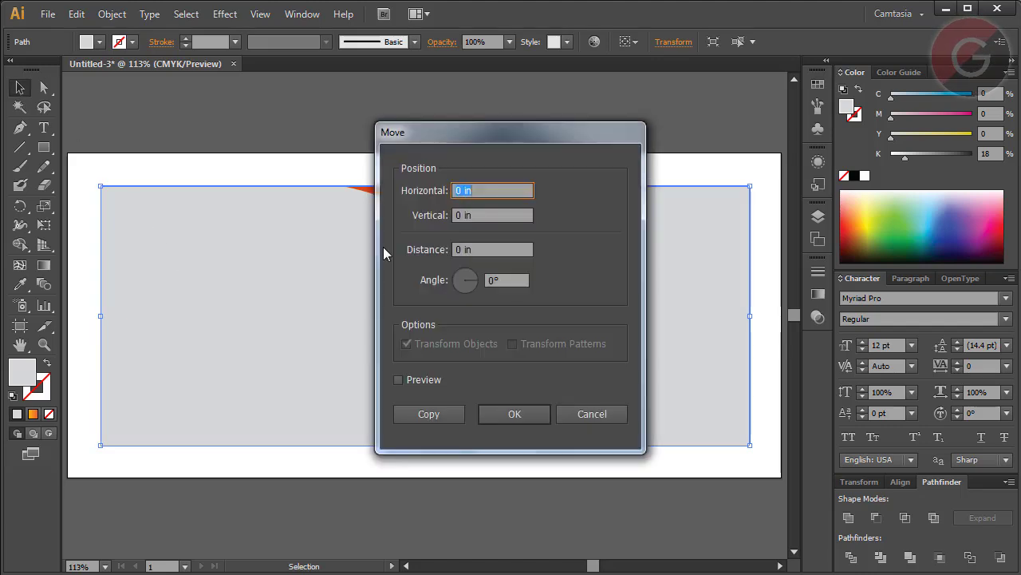
pyautogui.click(447, 418)
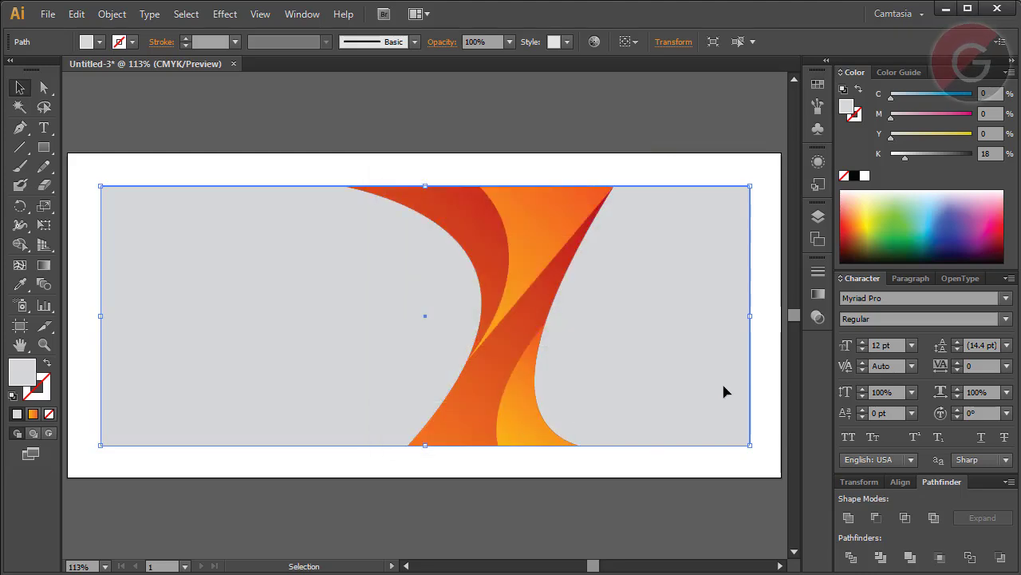
pyautogui.moveTo(750, 316); pyautogui.dragTo(510, 311)
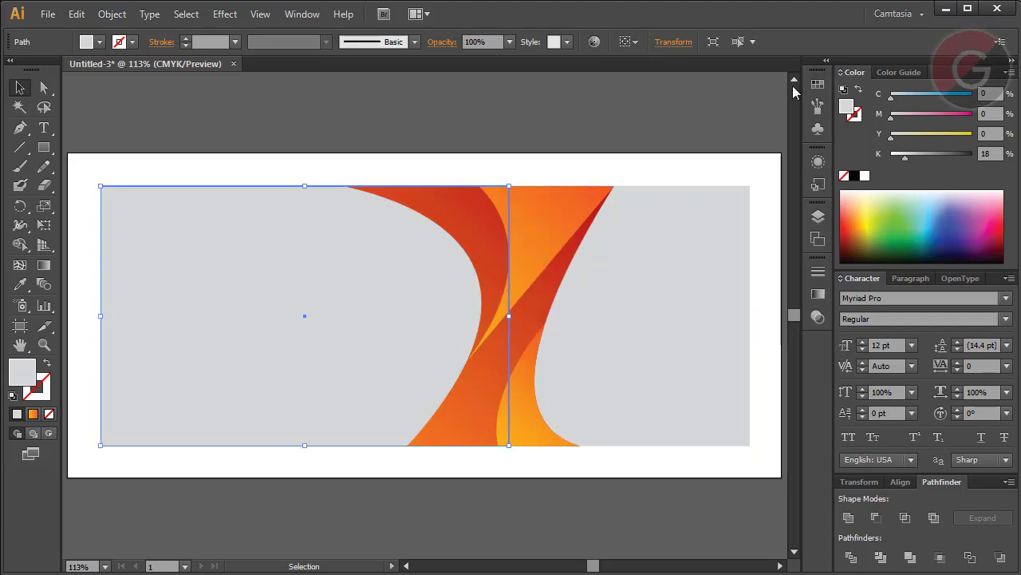
pyautogui.moveTo(902, 154)
pyautogui.mouseDown()
pyautogui.moveTo(885, 154)
pyautogui.moveTo(972, 133)
pyautogui.mouseUp()
pyautogui.click(972, 114)
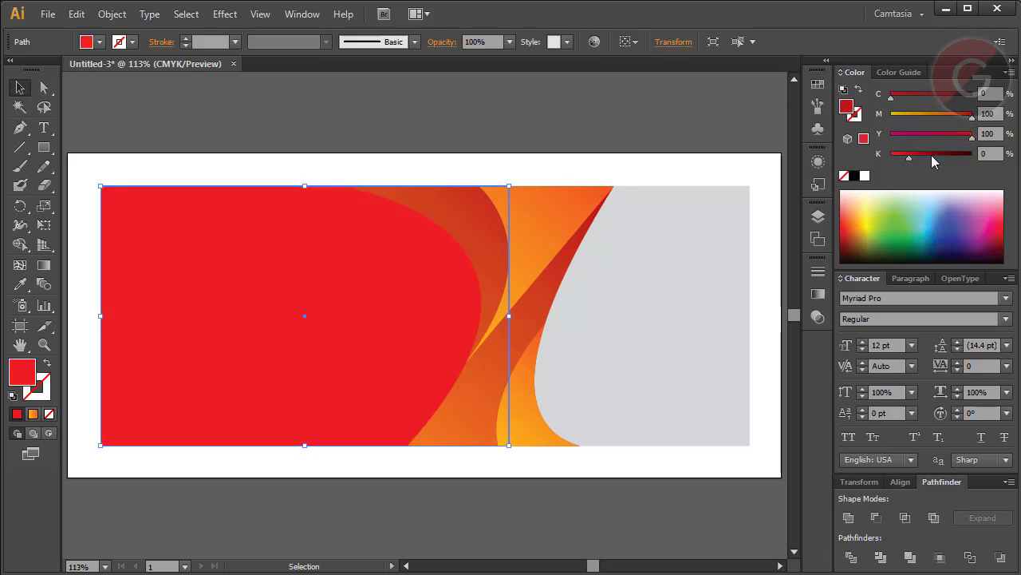
pyautogui.moveTo(890, 155); pyautogui.dragTo(952, 155)
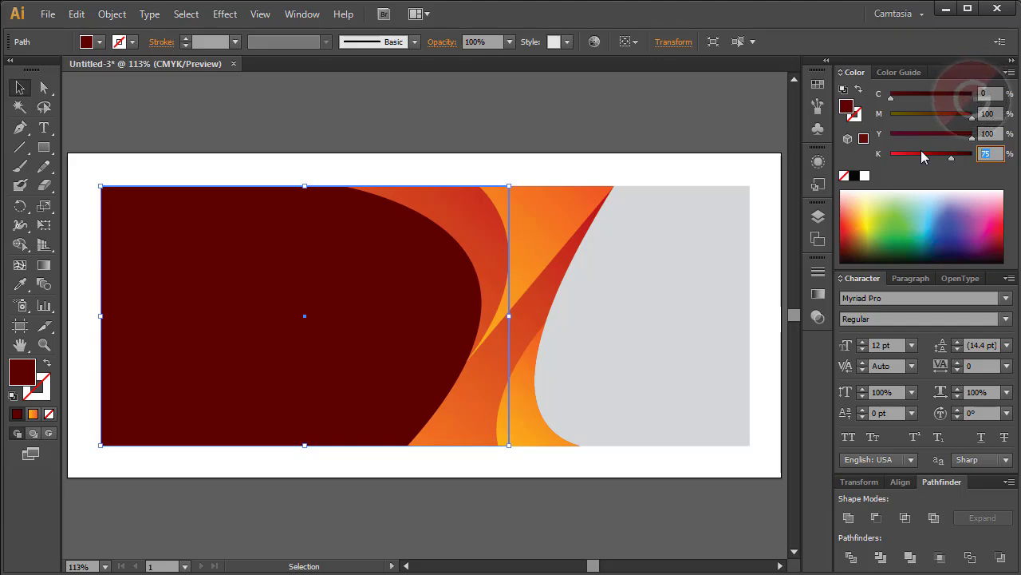
pyautogui.click(666, 126)
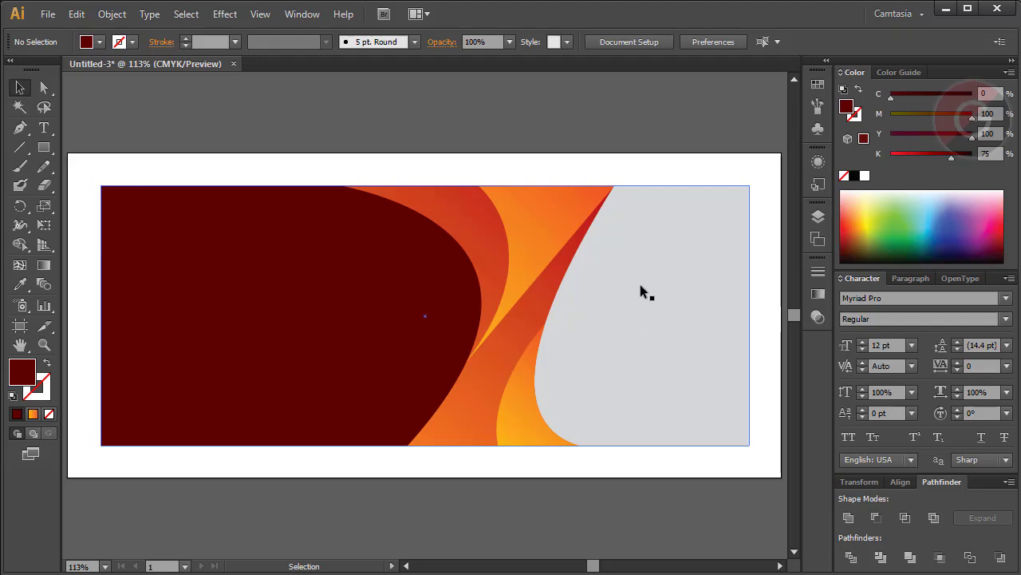
pyautogui.click(640, 284)
# Lock the grey background, then nudge the ribbon shapes slightly left with Shift+arrow keys.
pyautogui.click(77, 13)
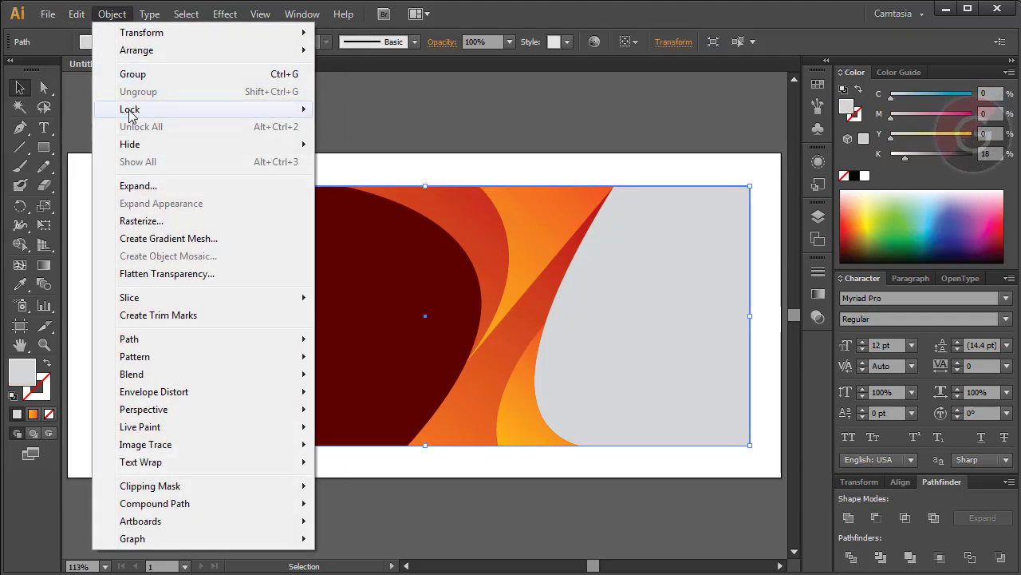
pyautogui.moveTo(131, 109)
pyautogui.click(344, 109)
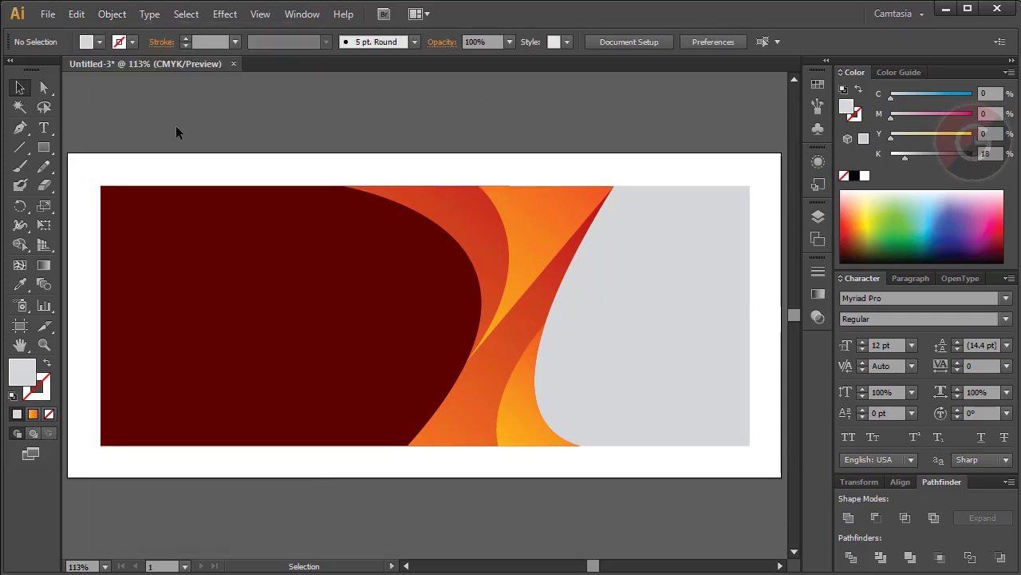
pyautogui.click(45, 89)
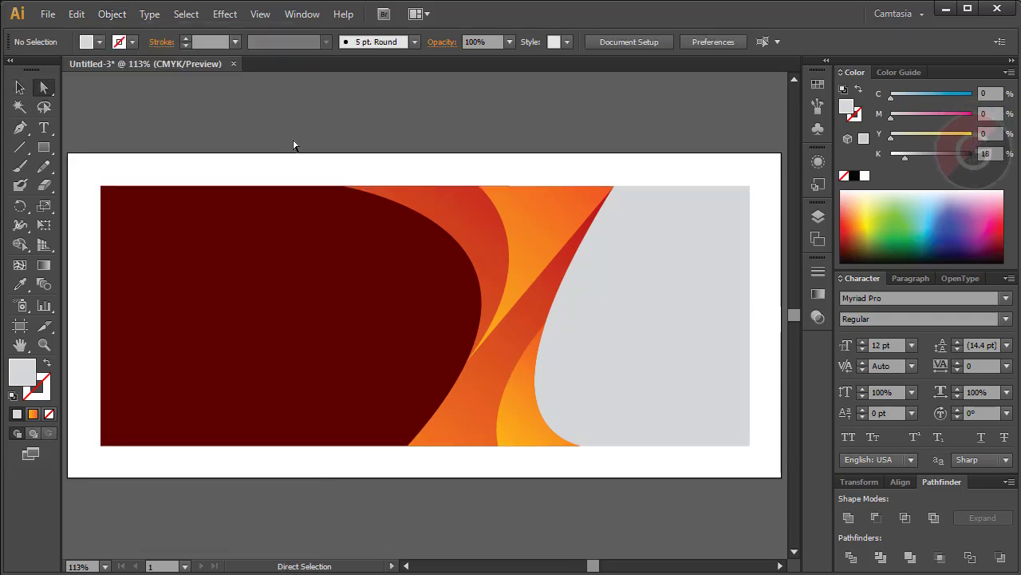
pyautogui.moveTo(284, 151); pyautogui.dragTo(668, 492)
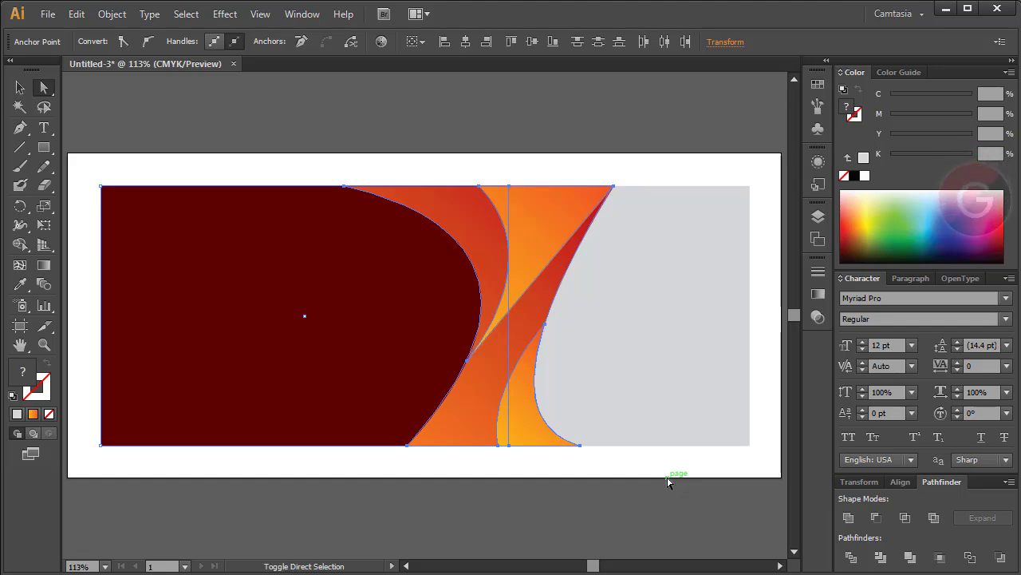
pyautogui.hotkey('shift', 'Left')
pyautogui.hotkey('shift', 'Left')
pyautogui.hotkey('shift', 'Left')
pyautogui.hotkey('shift', 'Left')
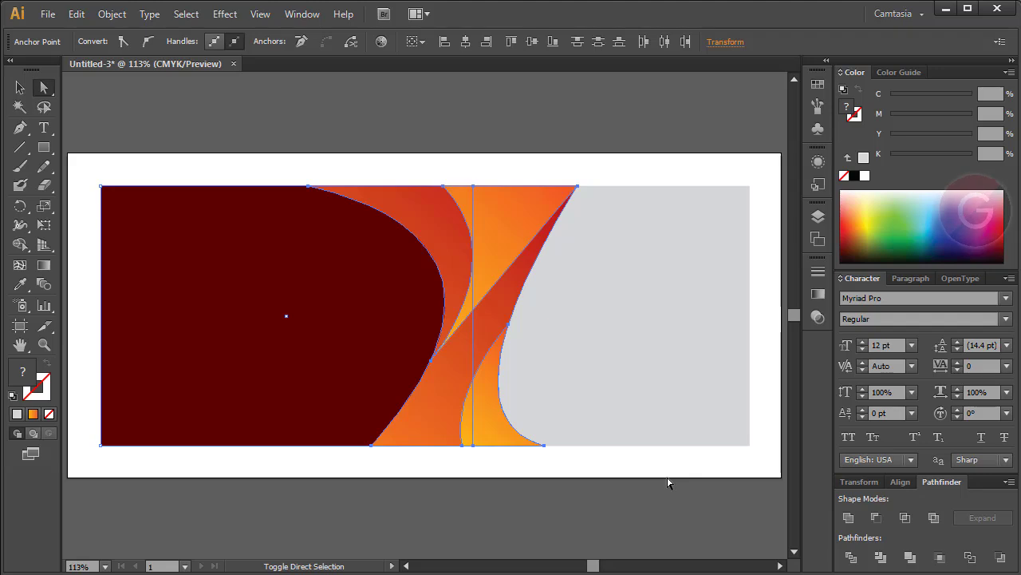
pyautogui.hotkey('shift', 'Right')
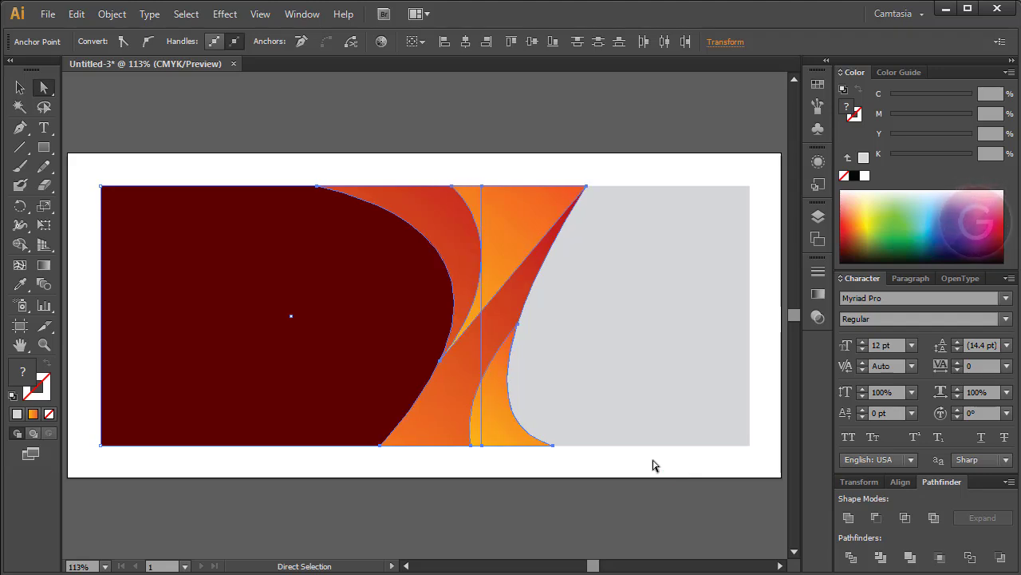
pyautogui.click(642, 471)
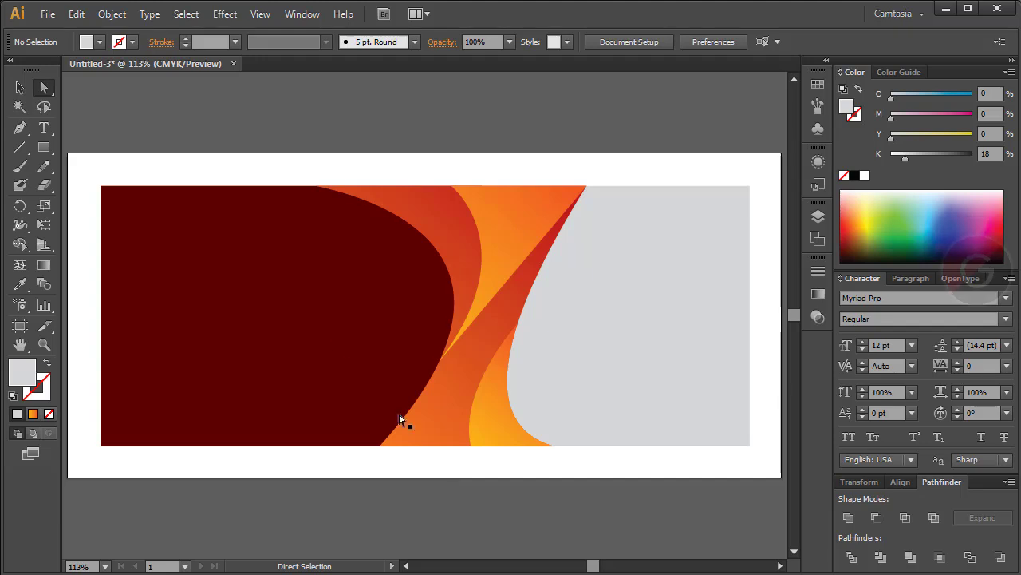
# Set the Type tool's font to SutonnyMJ at 14 pt and place a text point on the maroon panel.
pyautogui.click(45, 128)
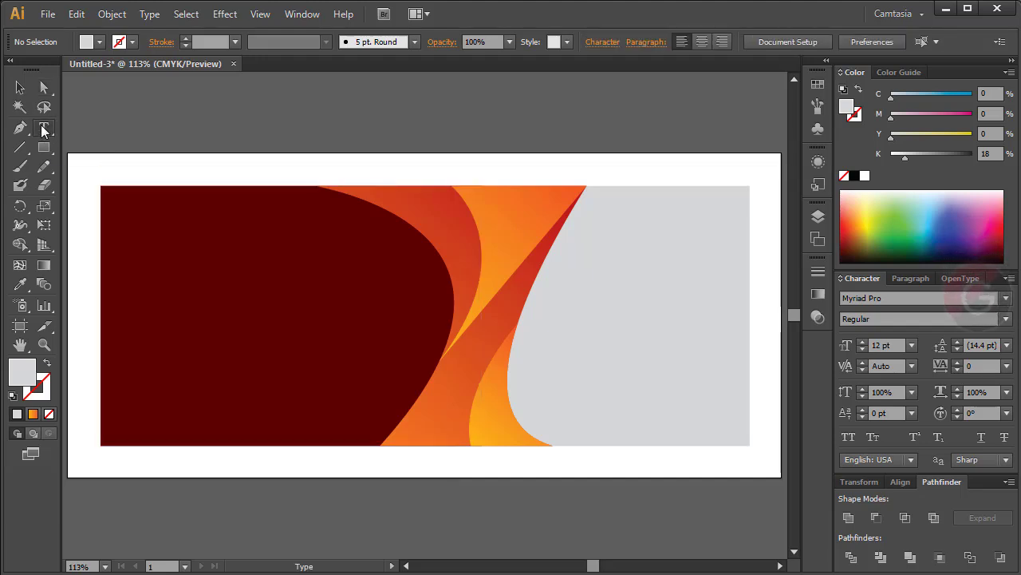
pyautogui.click(892, 298)
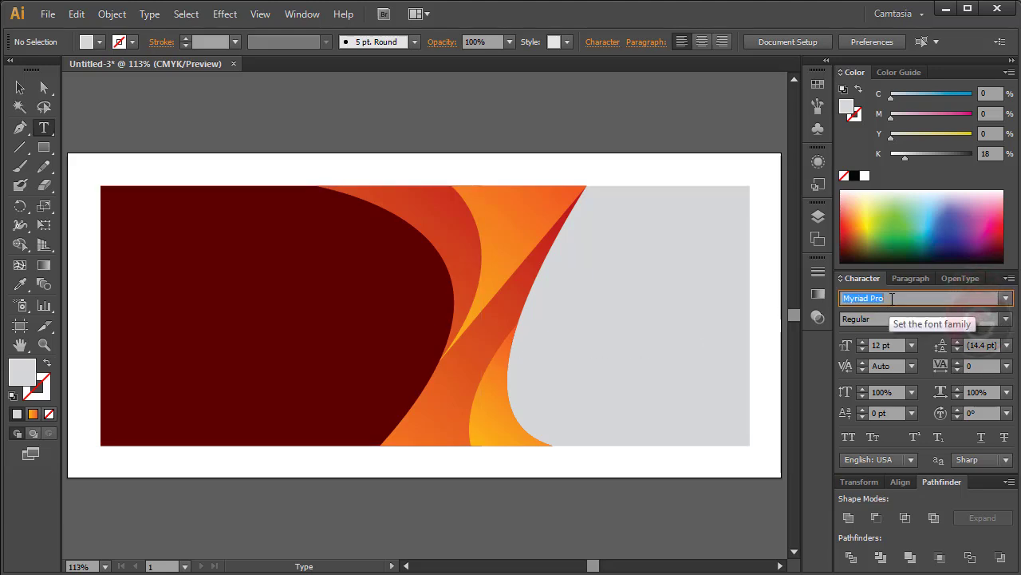
pyautogui.write('SutonnyMJ')
pyautogui.press('Return')
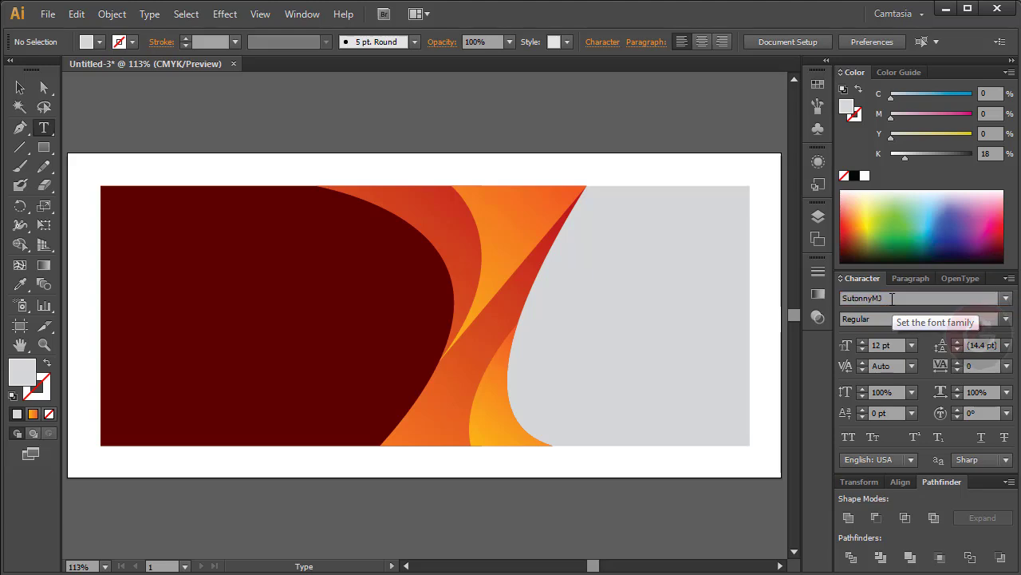
pyautogui.click(881, 345)
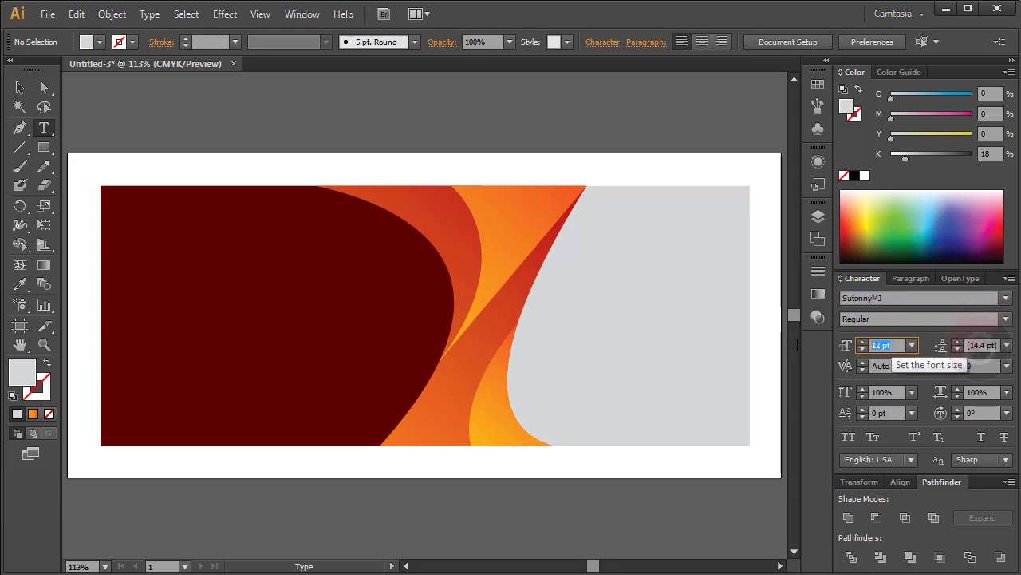
pyautogui.write('14')
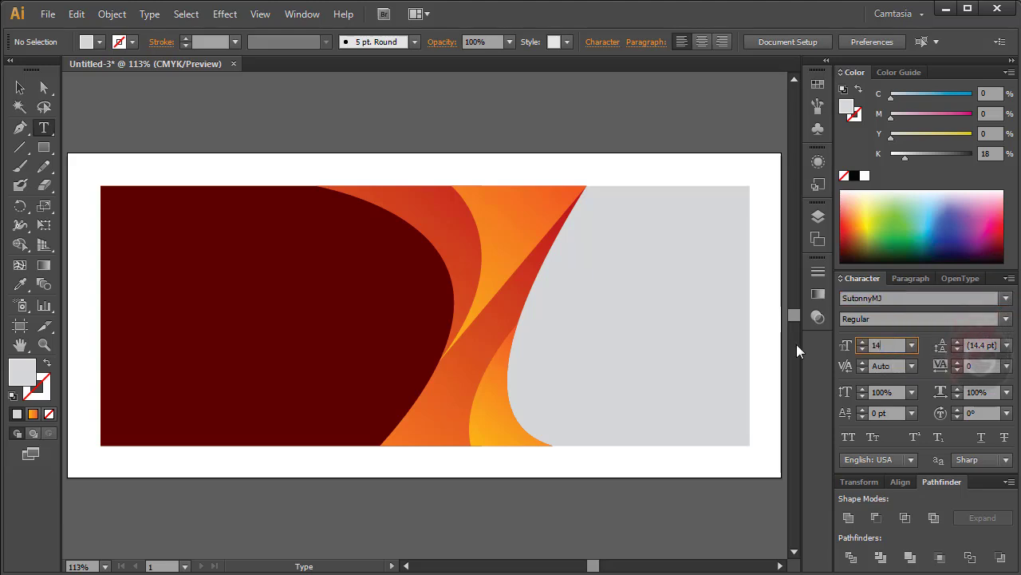
pyautogui.press('Return')
pyautogui.click(268, 275)
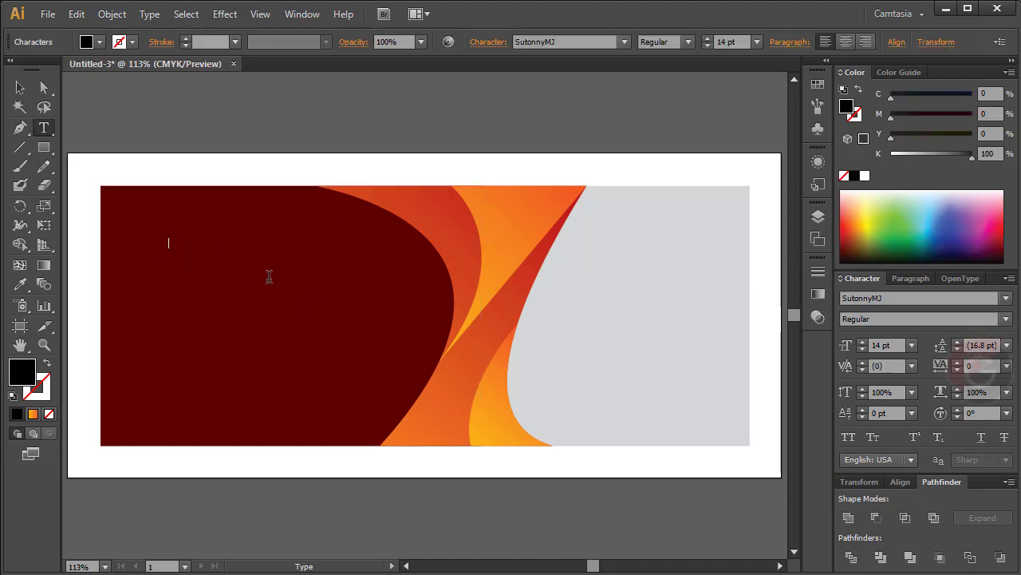
pyautogui.click(881, 345)
# Type the Bengali title 'বার্ষিক ক্রীড়া প্রতিযোগিতা ২০১৯' at 24 pt and move it slightly lower.
pyautogui.write('24')
pyautogui.press('Return')
pyautogui.write('বার্ষিক ক')
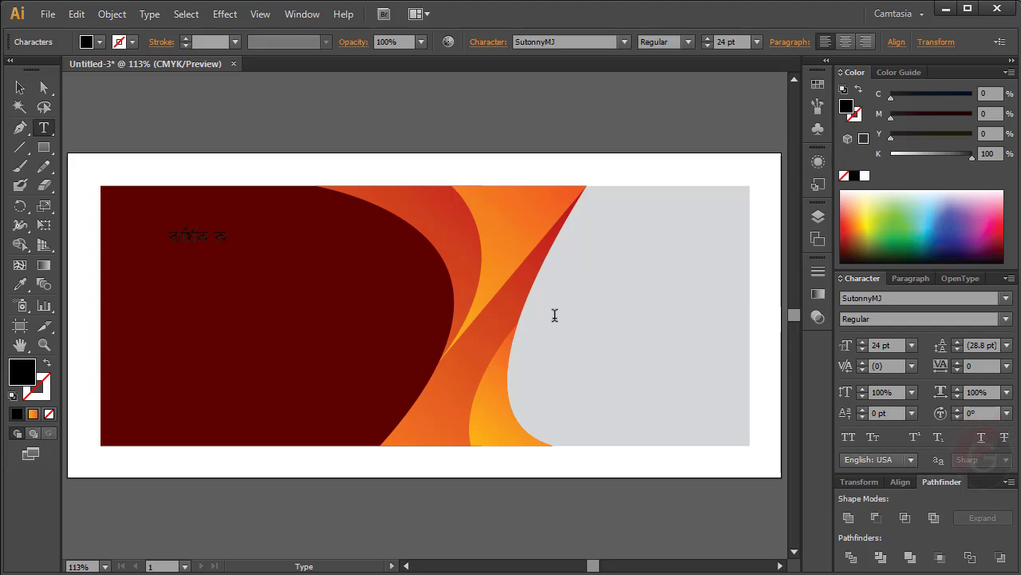
pyautogui.write('্রীড়া প্রতিযোগিতা ২০১৯')
pyautogui.click(20, 88)
pyautogui.moveTo(246, 237); pyautogui.dragTo(231, 266)
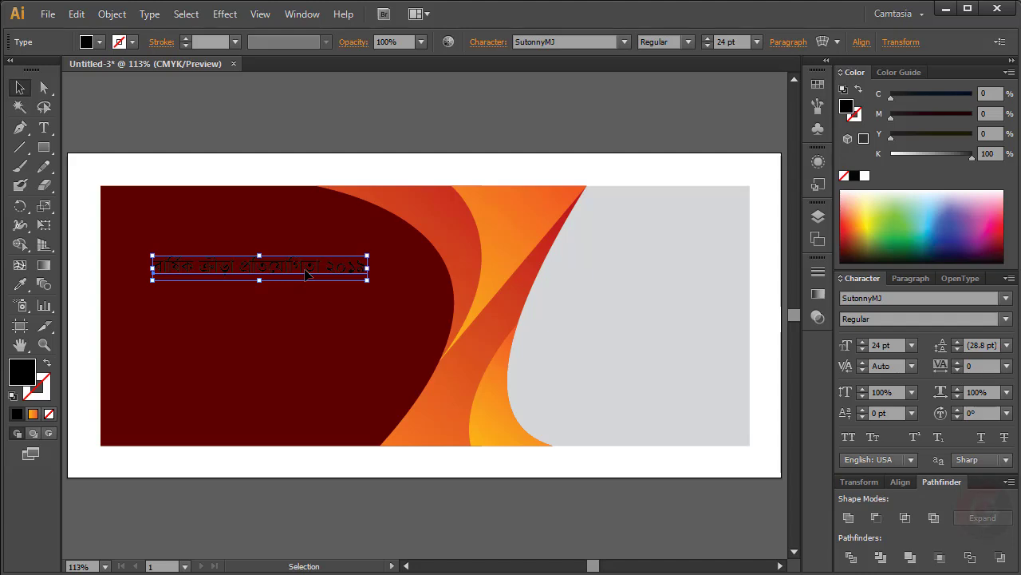
# Duplicate the Bengali title just below itself and retype the copy as a line starting ৩১.
pyautogui.moveTo(305, 274); pyautogui.dragTo(310, 318)
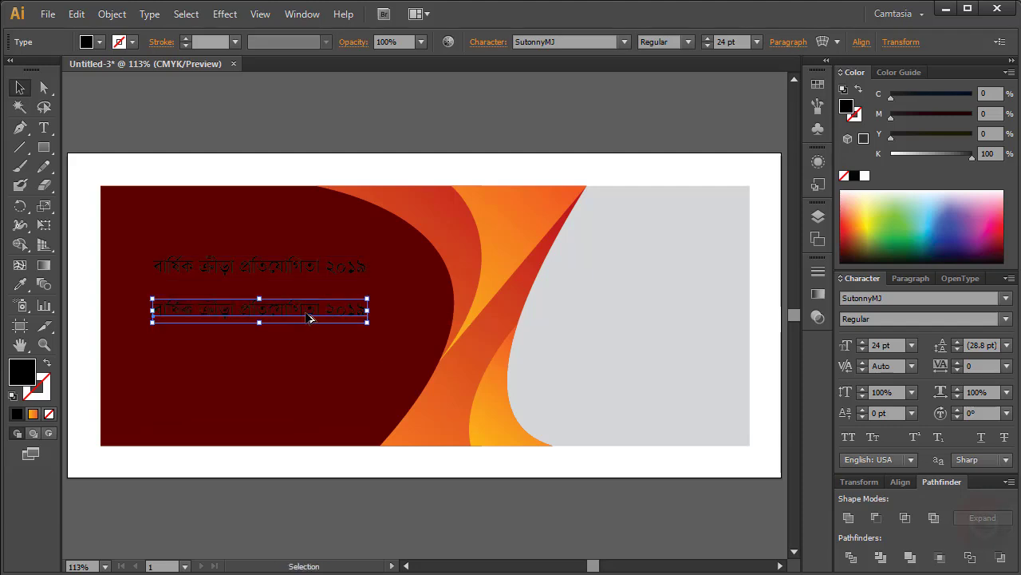
pyautogui.tripleClick(305, 316)
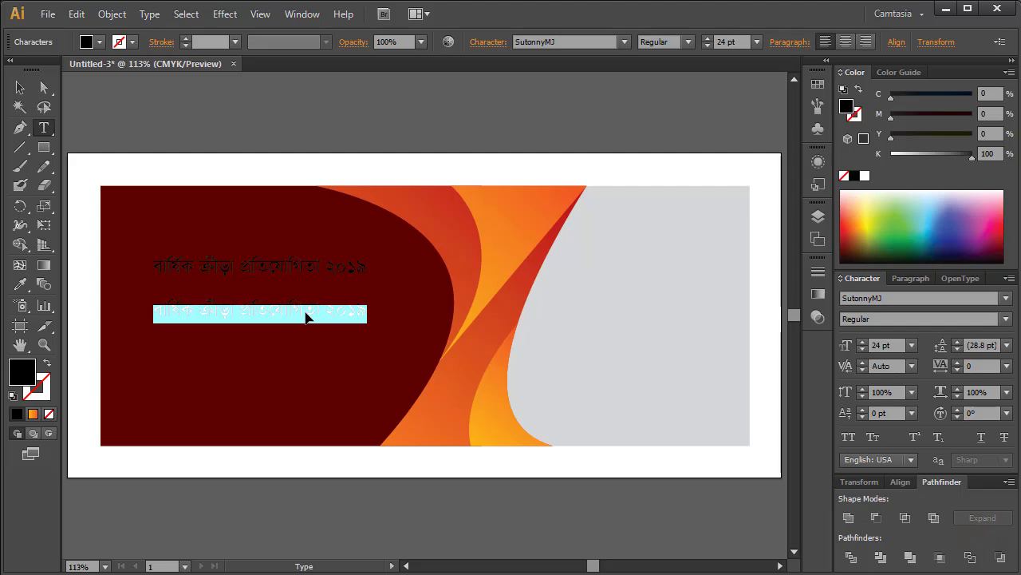
pyautogui.write('31')
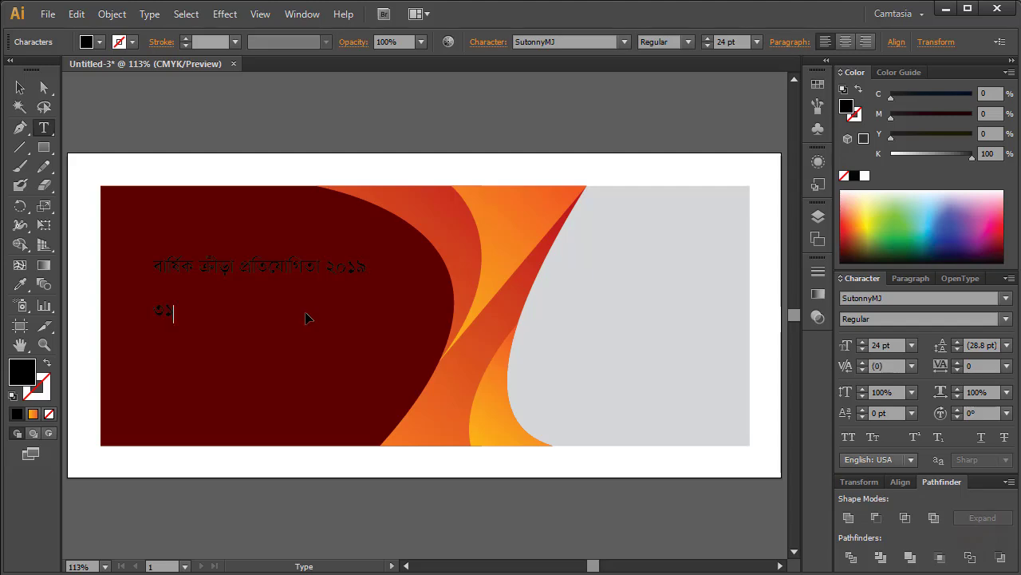
pyautogui.write('de')
pyautogui.write('1')
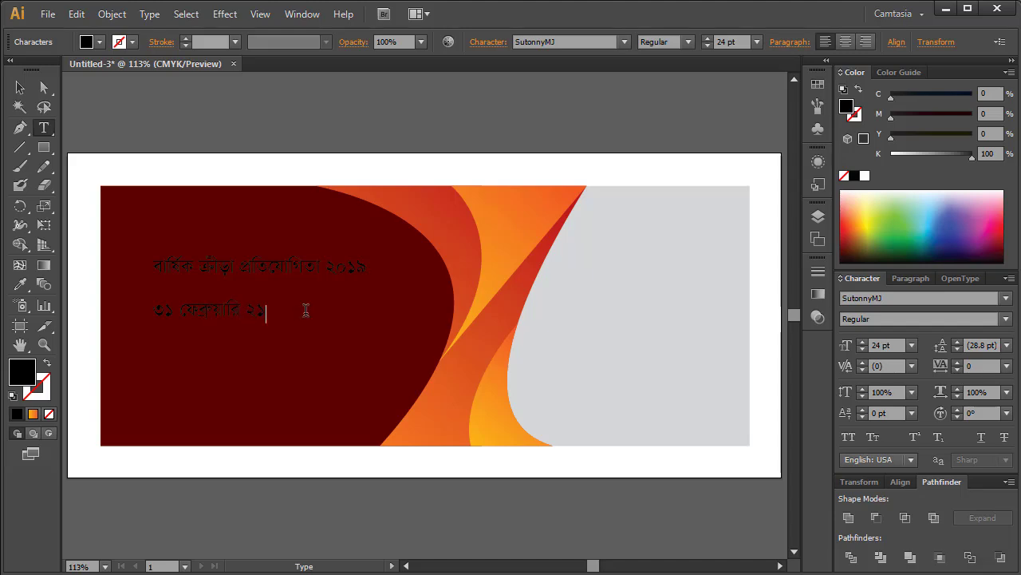